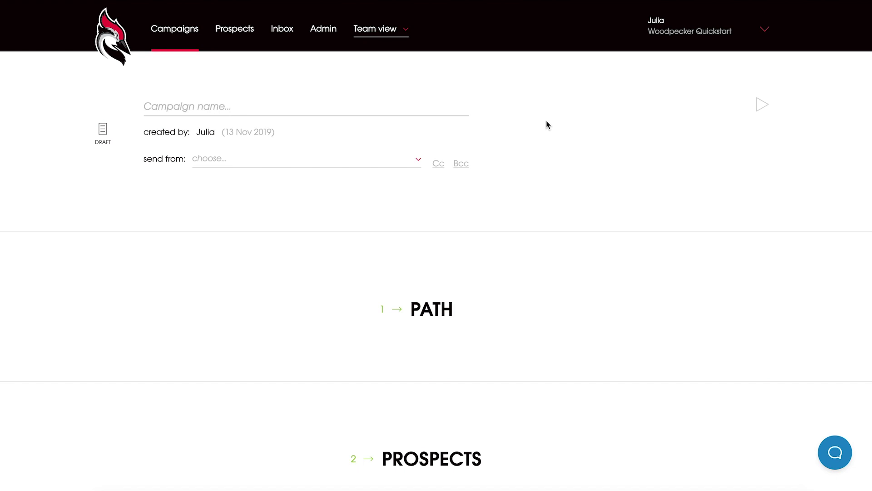
# - Name the campaign 'hello', choose the second sender address, and open Email 1 in the Path
pyautogui.click(306, 104)
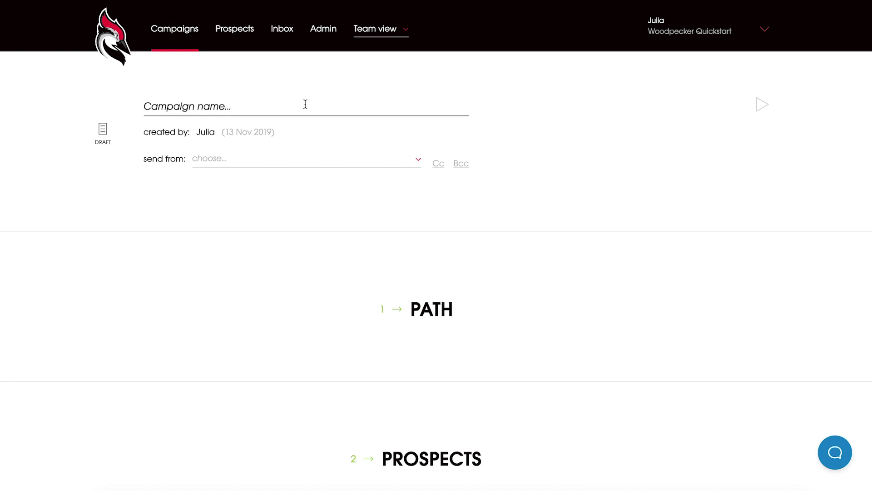
pyautogui.write('hello')
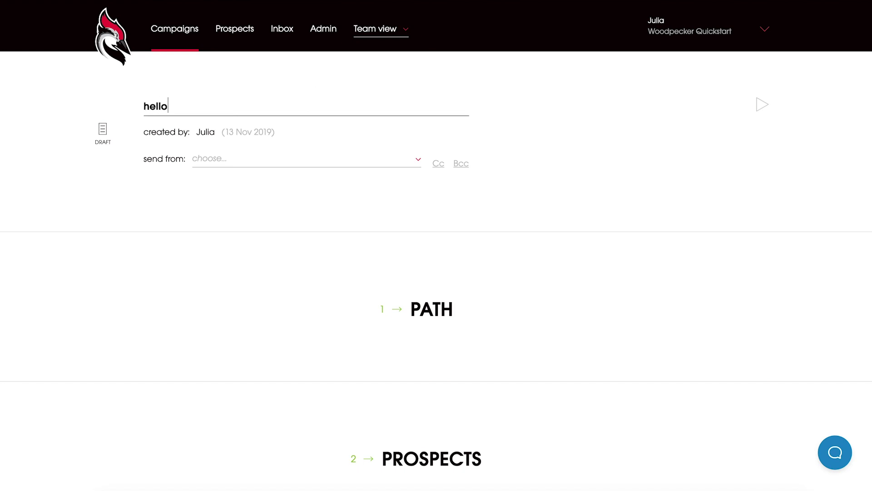
pyautogui.click(262, 160)
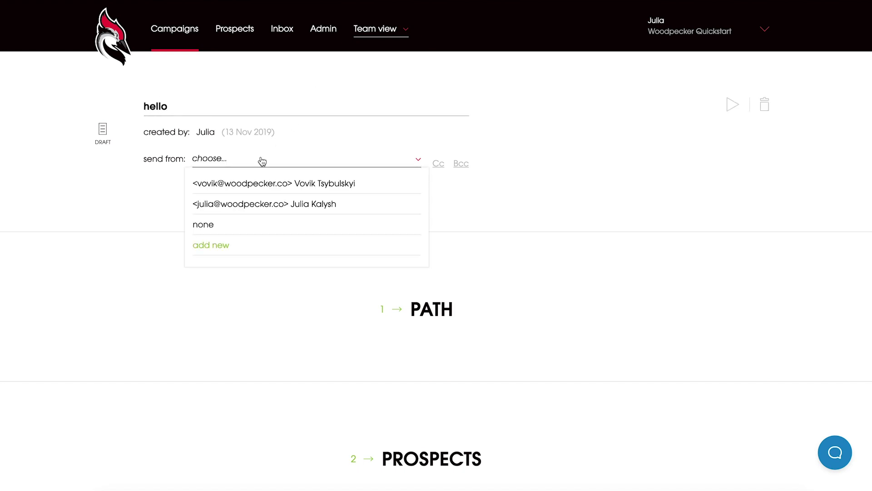
pyautogui.click(258, 204)
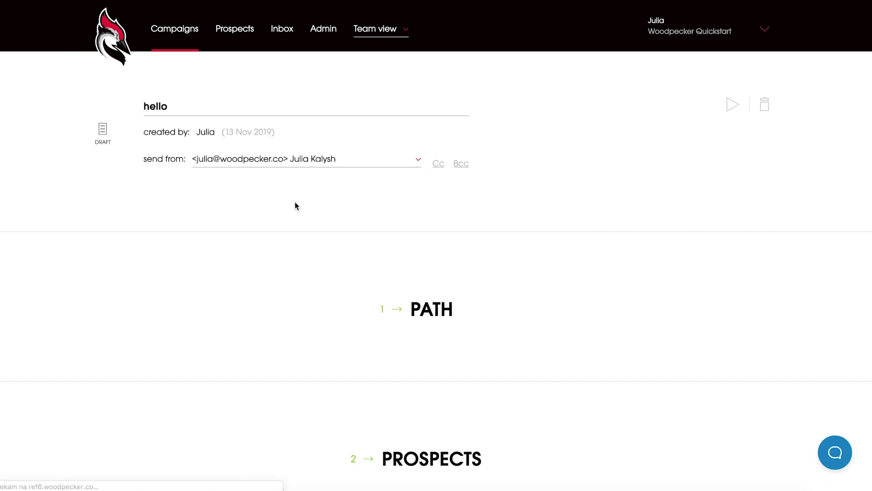
pyautogui.scroll(-4, 586, 334)
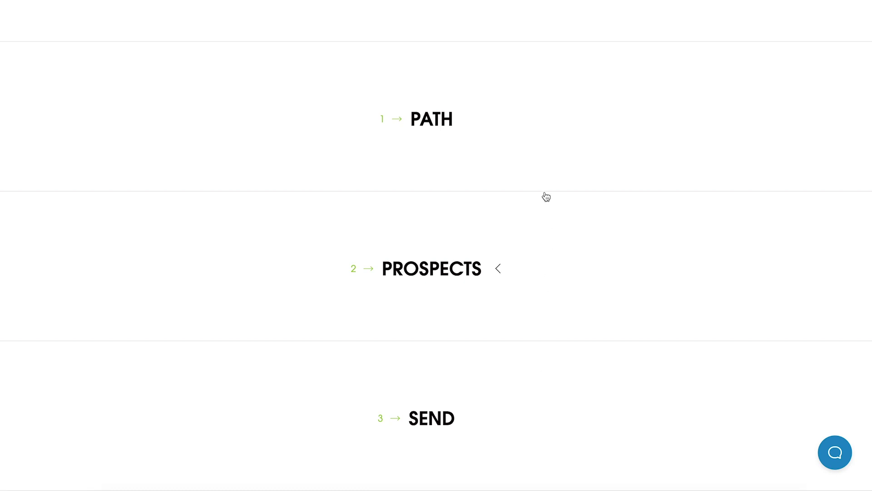
pyautogui.click(547, 155)
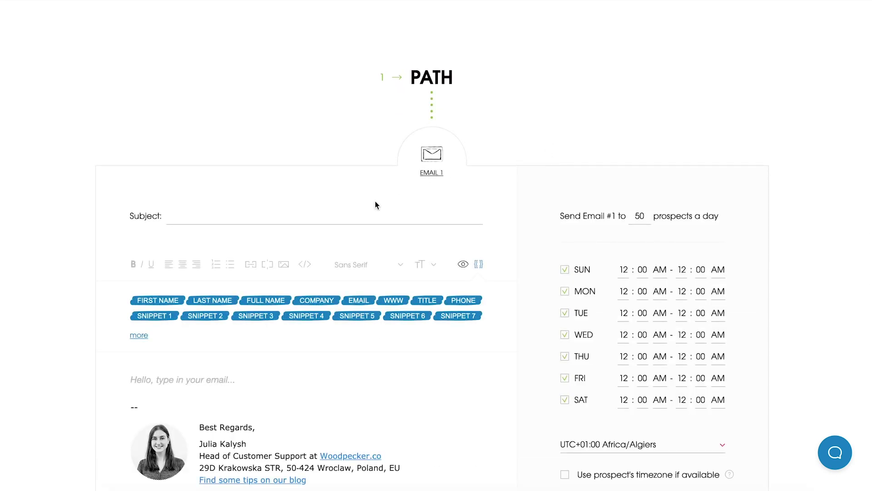
# - Enter 'Hi' as Email 1's subject and 'hello' as its body
pyautogui.click(359, 213)
pyautogui.write('Hi')
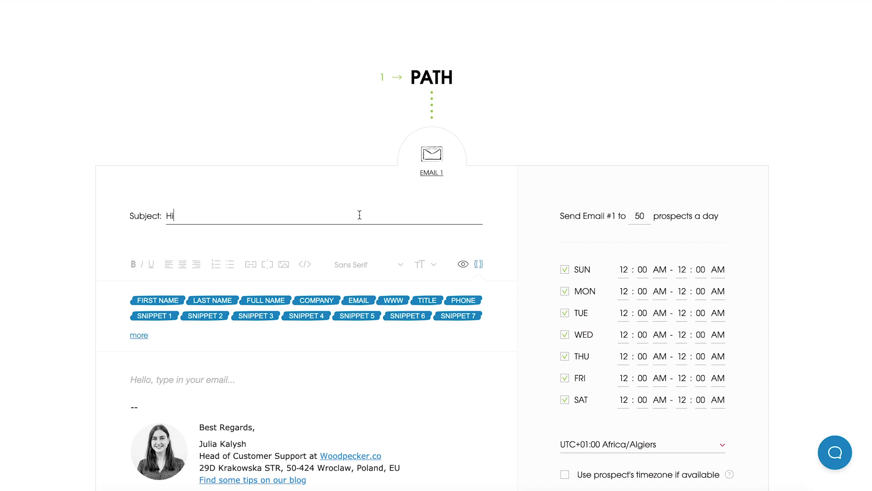
pyautogui.click(261, 375)
pyautogui.write('hello')
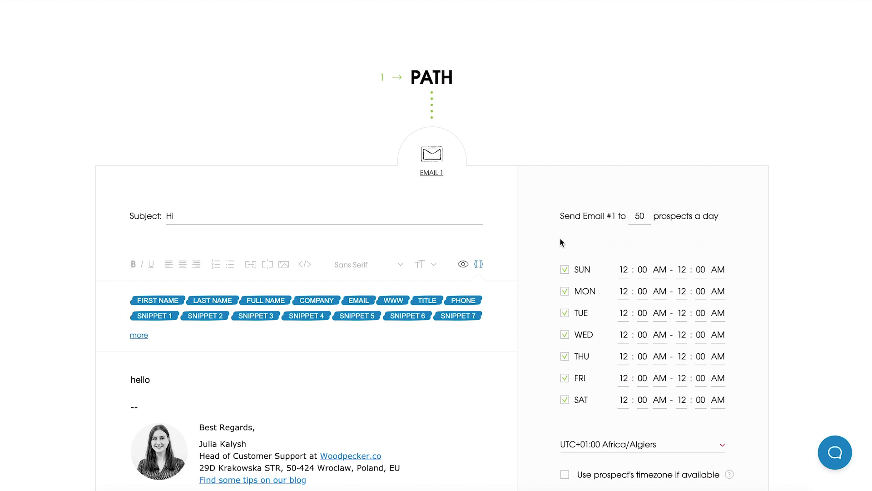
# - Turn off sending on Sunday and Wednesday through Saturday, leaving Monday and Tuesday
pyautogui.click(565, 269)
pyautogui.click(564, 334)
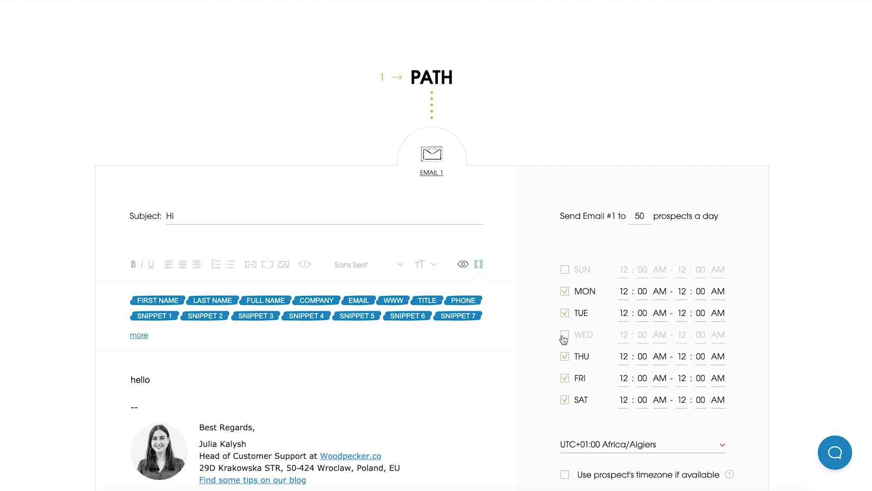
pyautogui.click(564, 356)
pyautogui.click(565, 378)
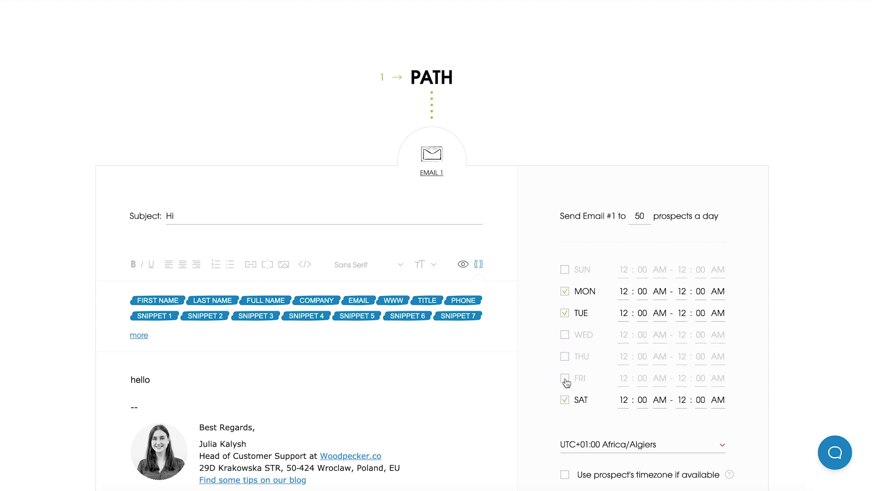
pyautogui.click(565, 400)
# - Set Monday's first sending window to 07–09 AM
pyautogui.click(623, 292)
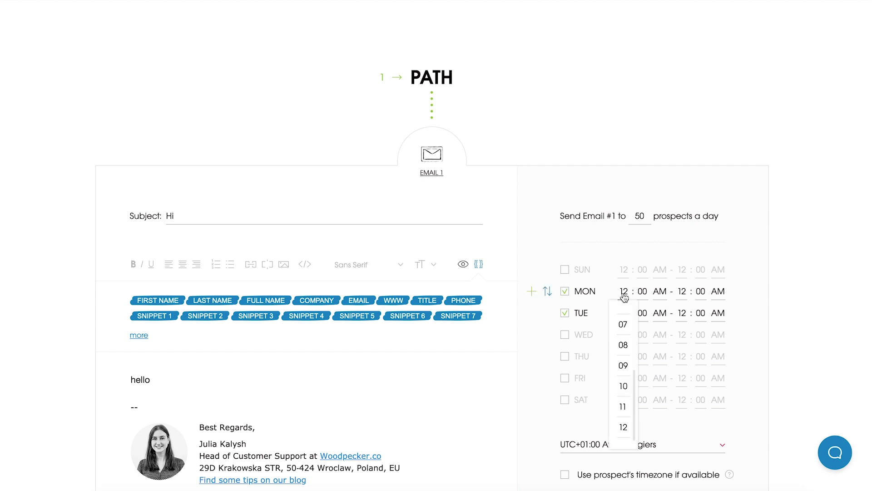
pyautogui.click(623, 324)
pyautogui.click(684, 294)
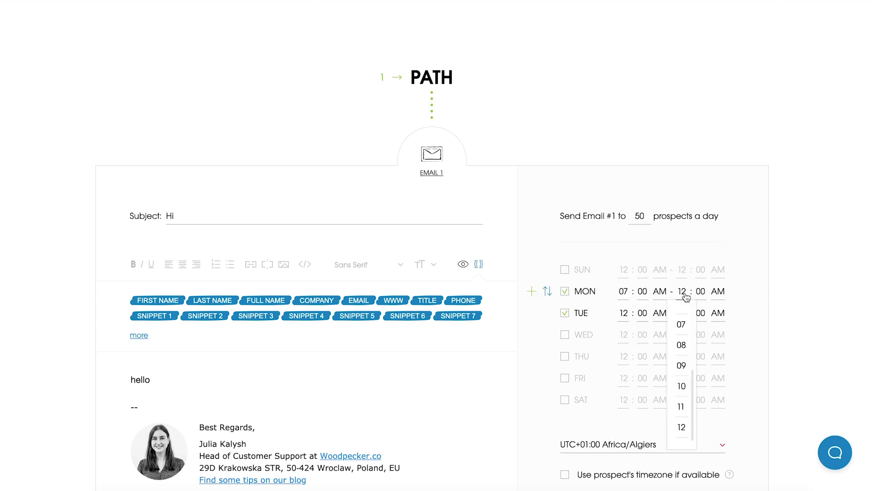
pyautogui.click(682, 365)
# - Add a second Monday sending window from 10 AM to 12 PM
pyautogui.moveTo(533, 294)
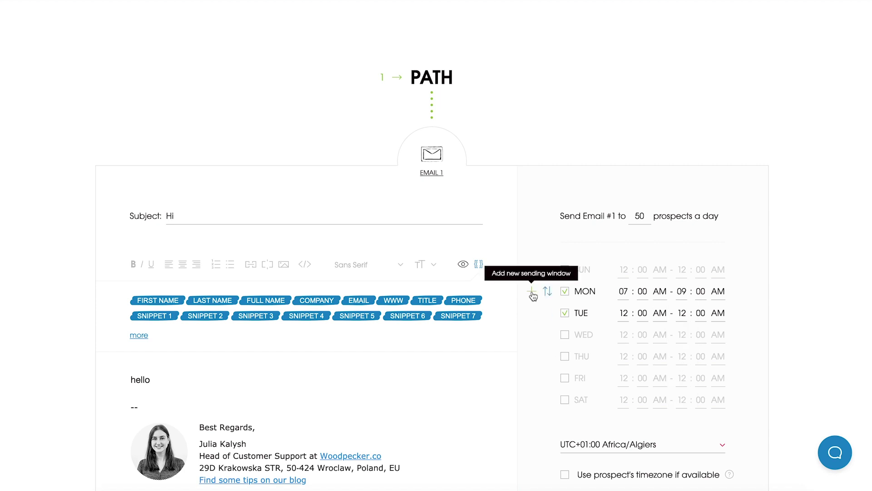
pyautogui.click(532, 292)
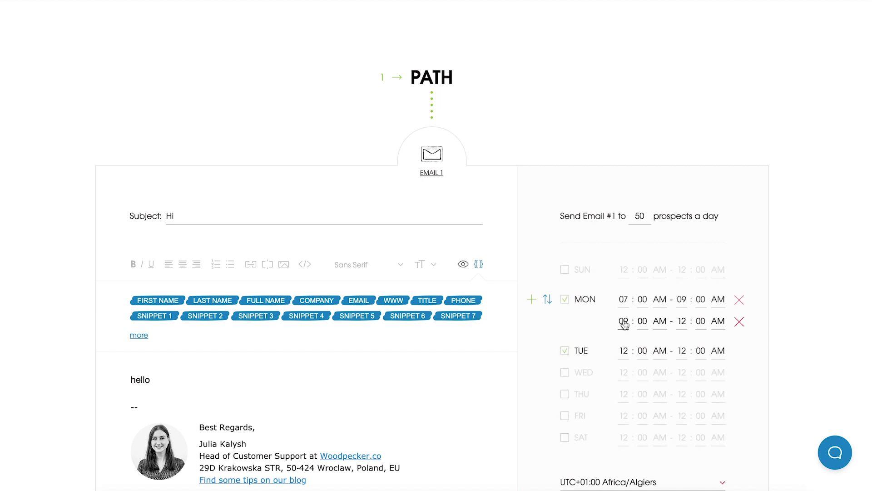
pyautogui.click(624, 323)
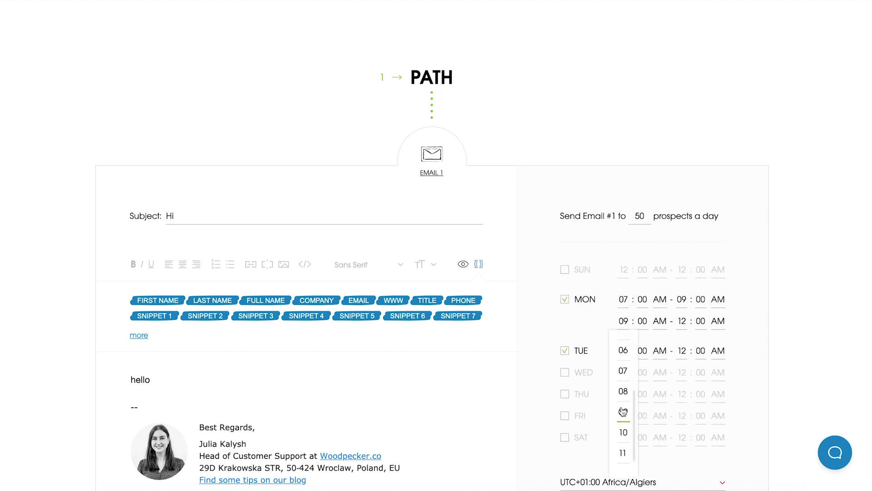
pyautogui.click(623, 430)
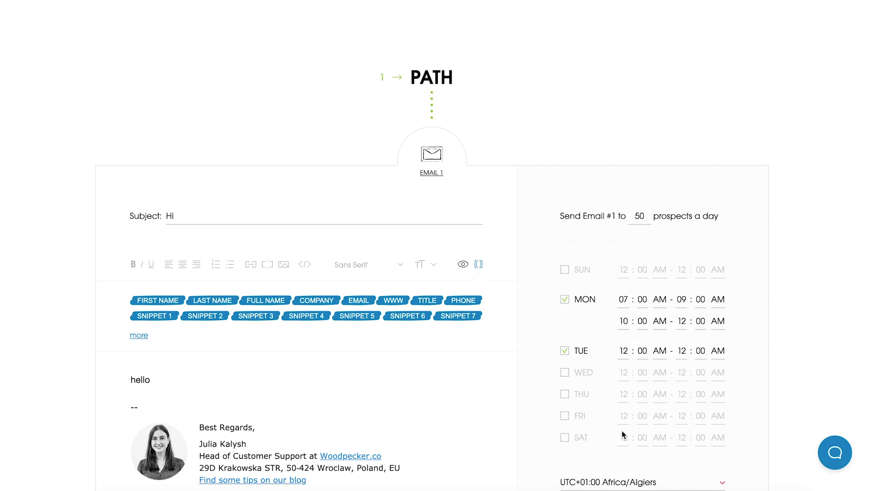
pyautogui.click(718, 323)
# - Add a third Monday sending window from 07 to 09 PM
pyautogui.click(532, 299)
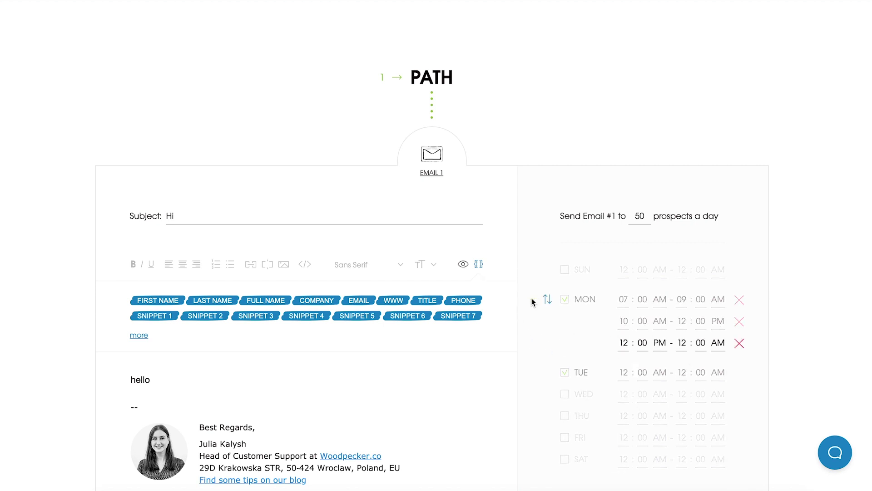
pyautogui.click(628, 347)
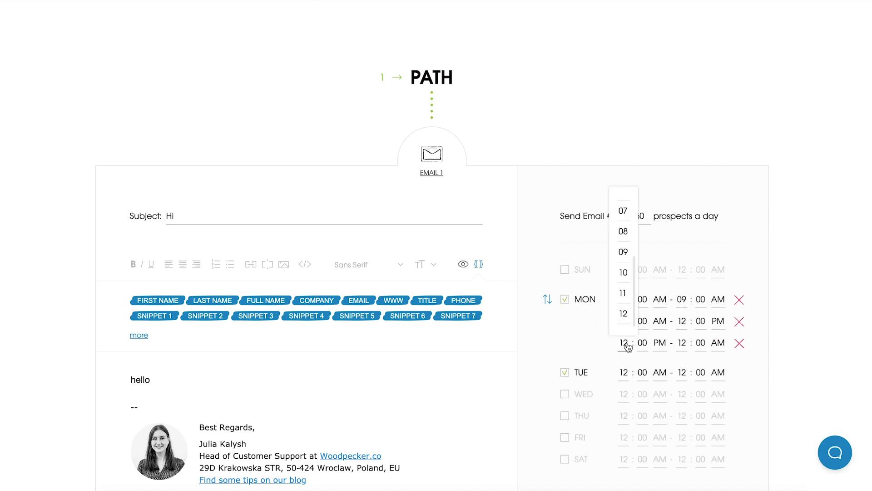
pyautogui.click(623, 214)
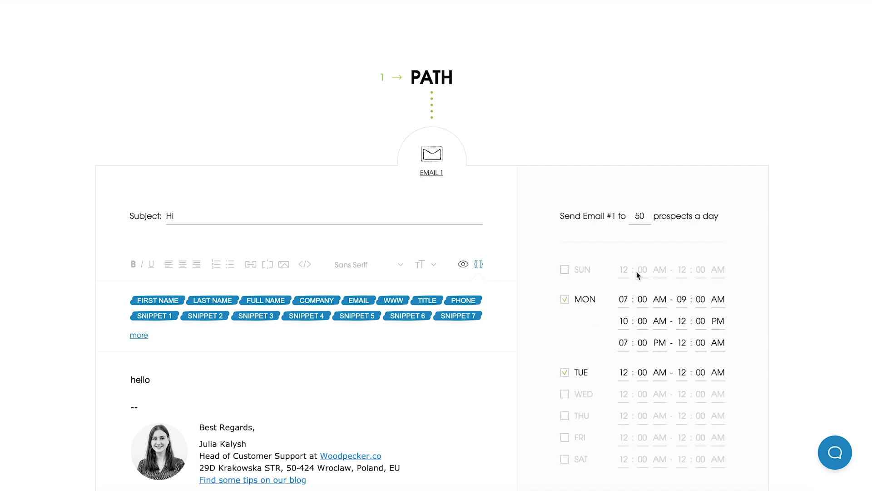
pyautogui.click(681, 343)
pyautogui.click(681, 254)
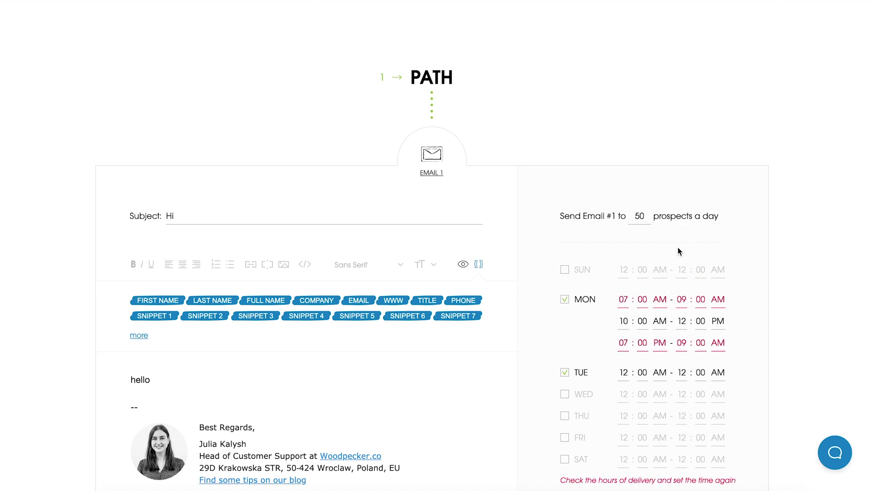
pyautogui.click(718, 344)
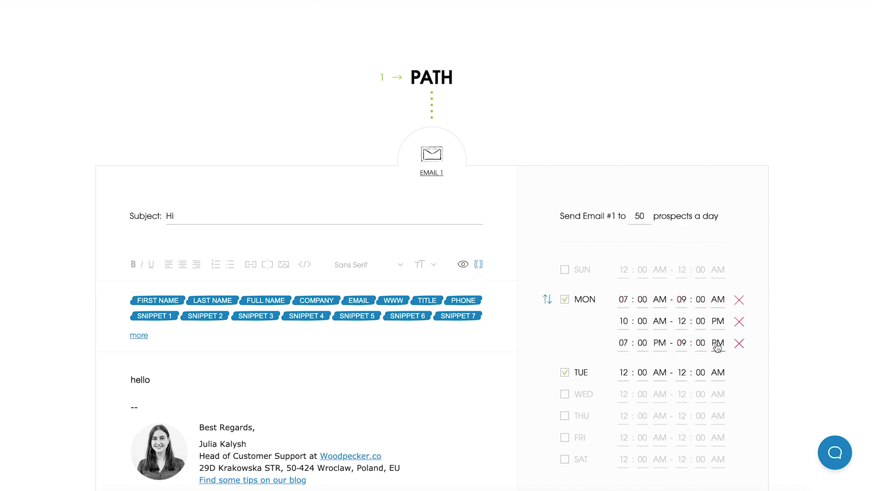
# - Copy Monday's three windows to Tuesday and enable 'Use prospect's timezone if available'
pyautogui.click(548, 301)
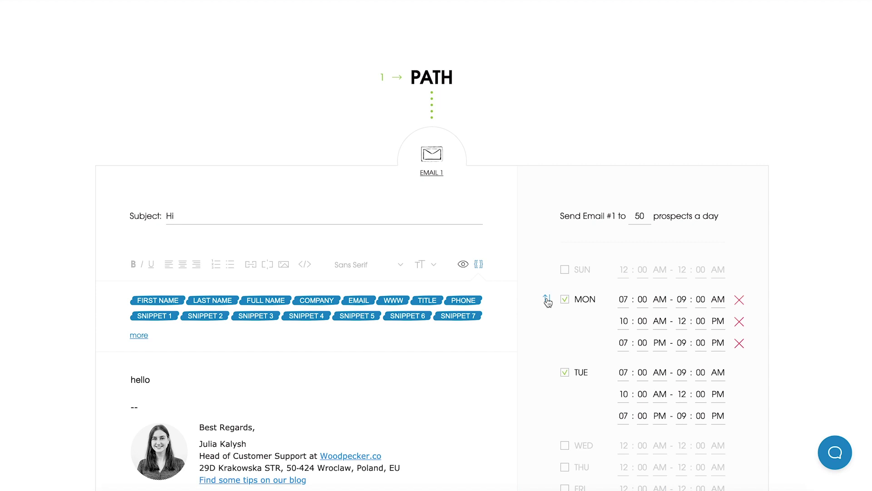
pyautogui.scroll(-5, 548, 300)
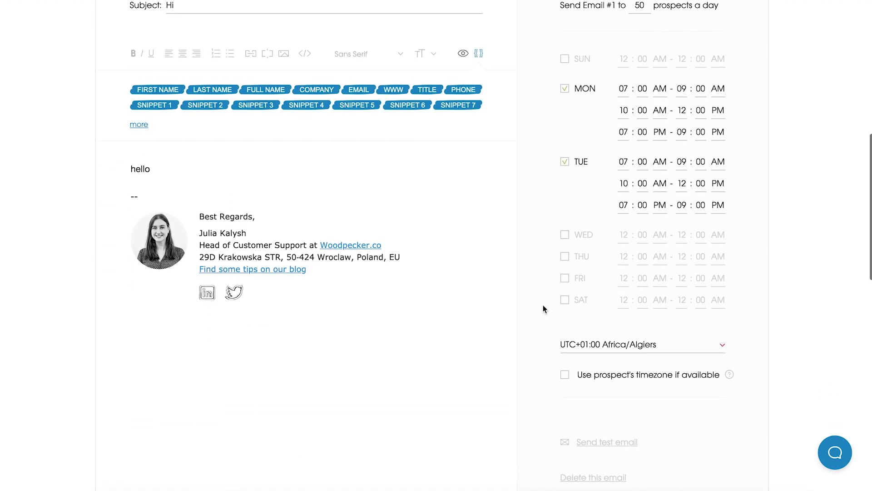
pyautogui.click(566, 375)
# - Add a YES/NO condition after Email 1 and set the preceding wait to 4 days
pyautogui.scroll(-7, 599, 420)
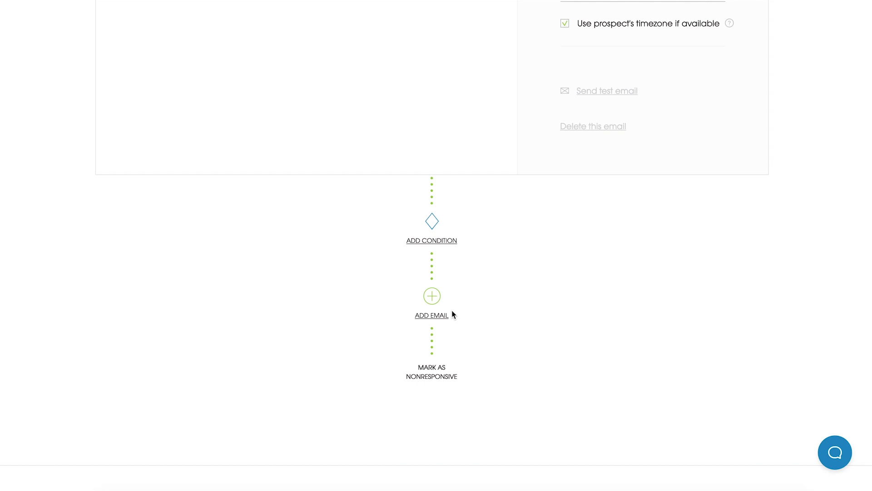
pyautogui.click(432, 240)
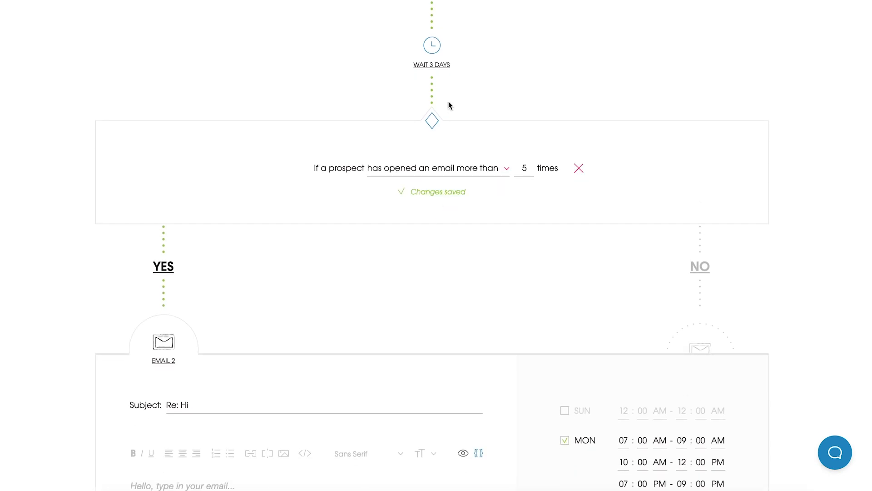
pyautogui.click(440, 65)
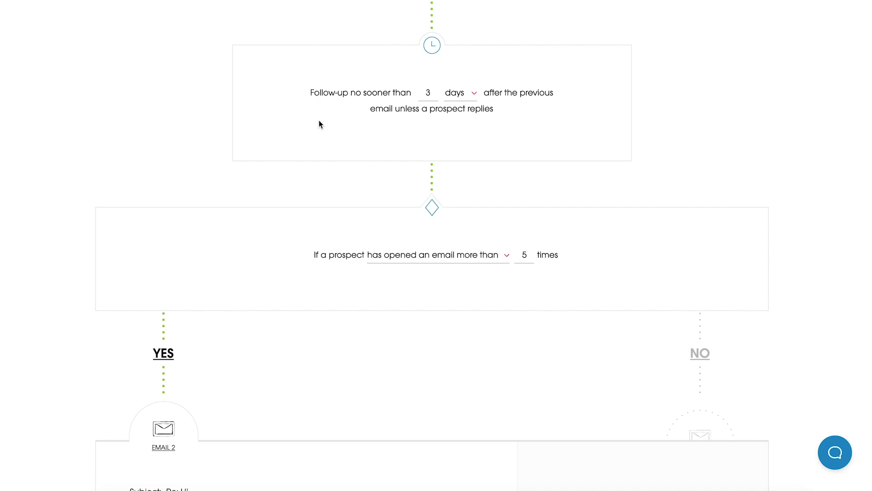
pyautogui.click(428, 92)
pyautogui.press('BackSpace')
pyautogui.write('4')
pyautogui.click(473, 94)
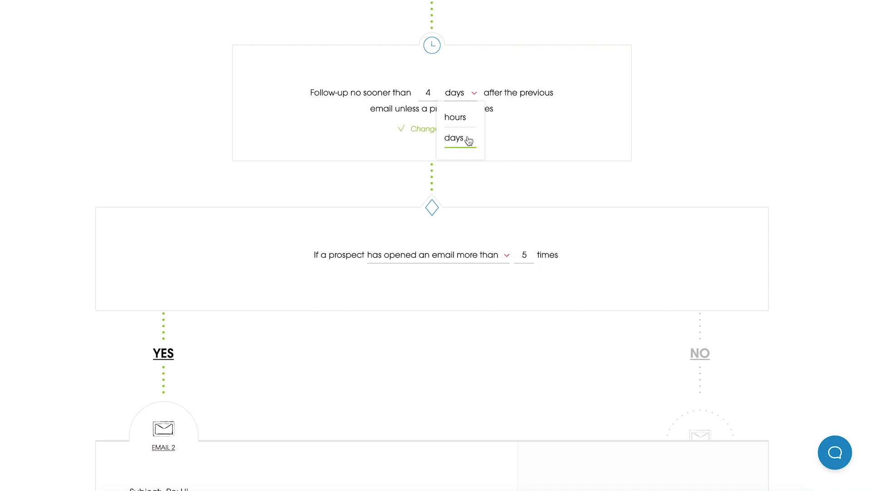
pyautogui.click(468, 139)
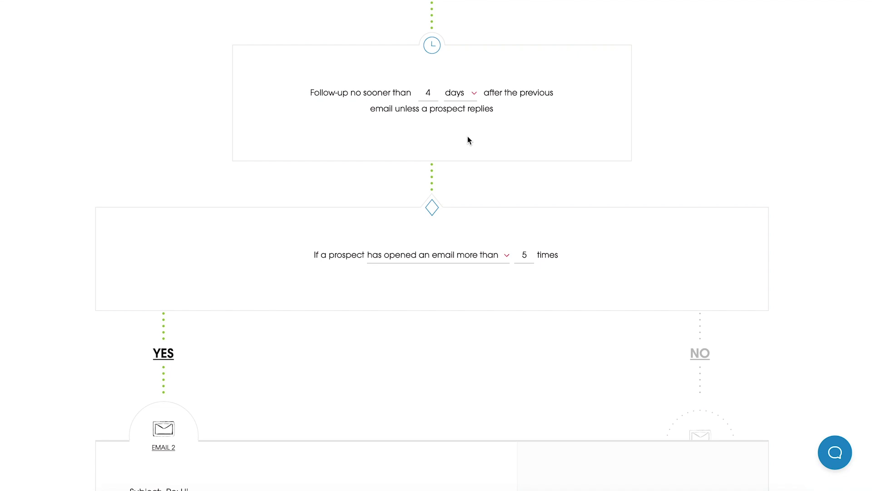
# - Set the condition to 'has opened an email more than' with a count of 3
pyautogui.moveTo(480, 233)
pyautogui.click(482, 258)
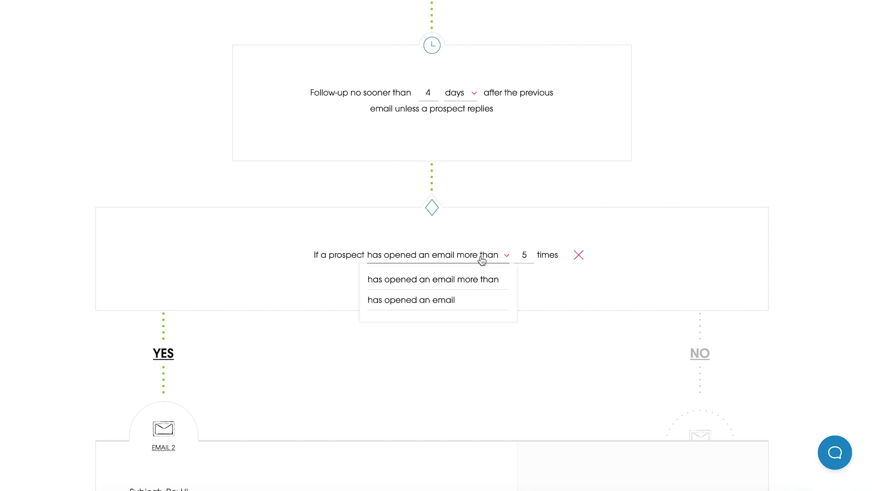
pyautogui.click(475, 288)
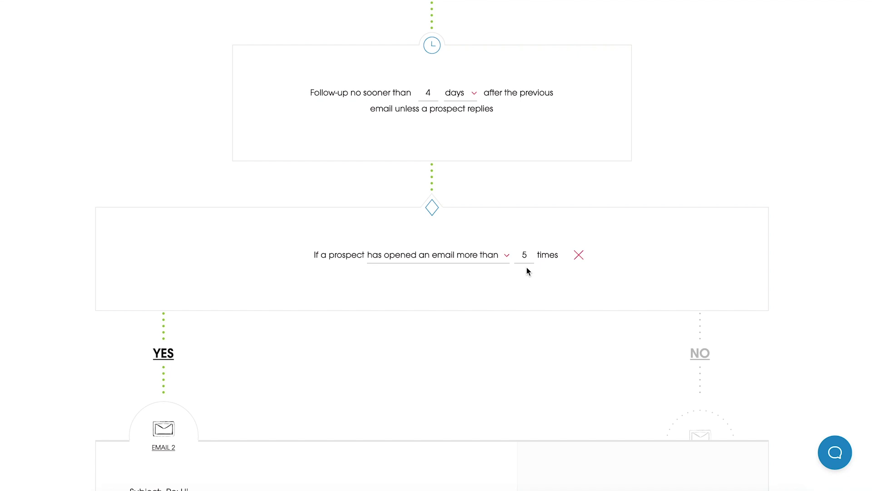
pyautogui.click(526, 255)
pyautogui.press('BackSpace')
pyautogui.write('7')
pyautogui.click(476, 259)
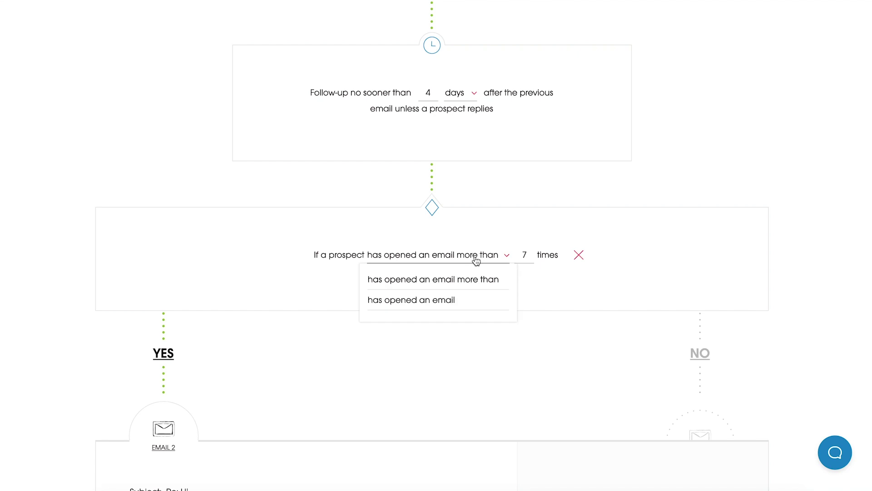
pyautogui.click(468, 304)
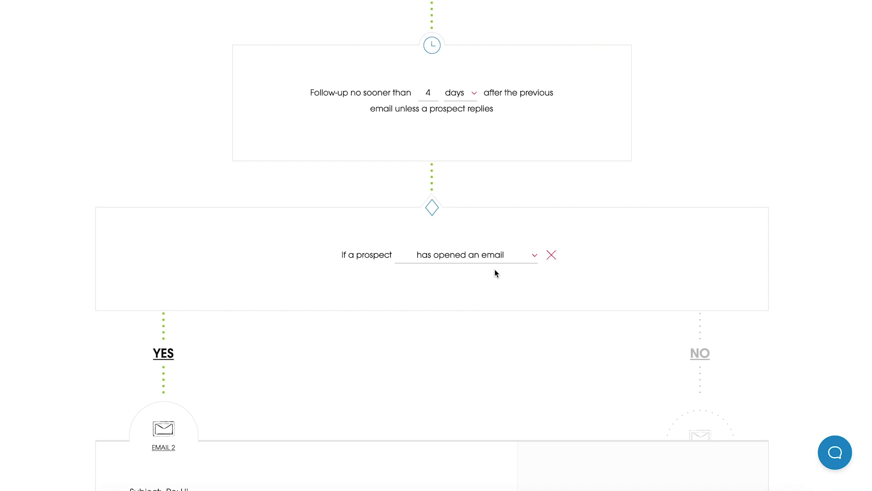
pyautogui.click(503, 260)
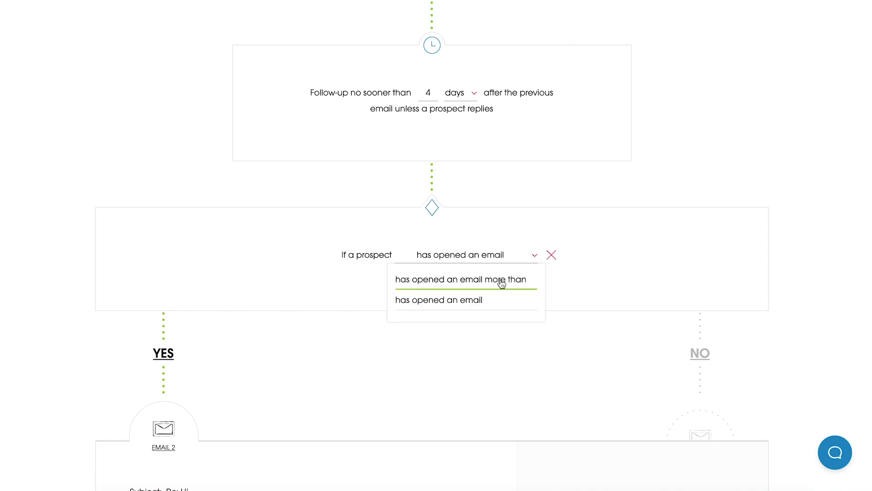
pyautogui.click(501, 282)
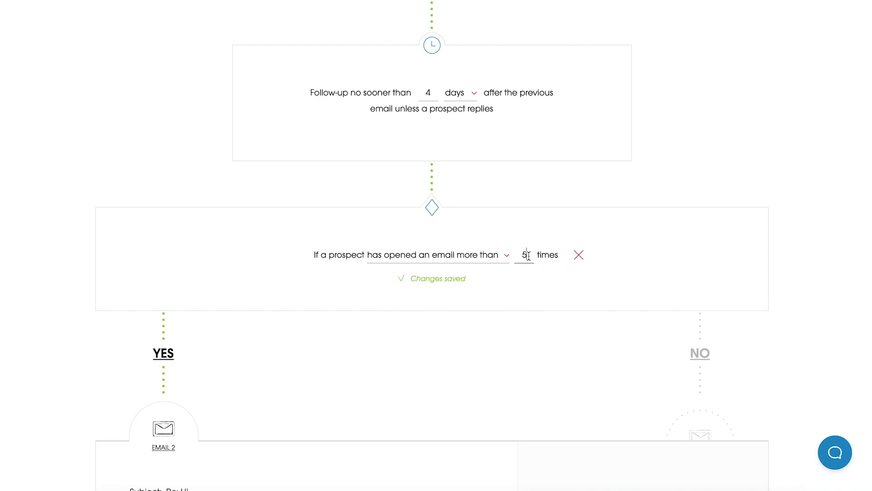
pyautogui.press('BackSpace')
pyautogui.write('3')
# - Write 'Follow-up 1 YES PATH' as the YES branch's Email 2 body
pyautogui.scroll(-5, 468, 318)
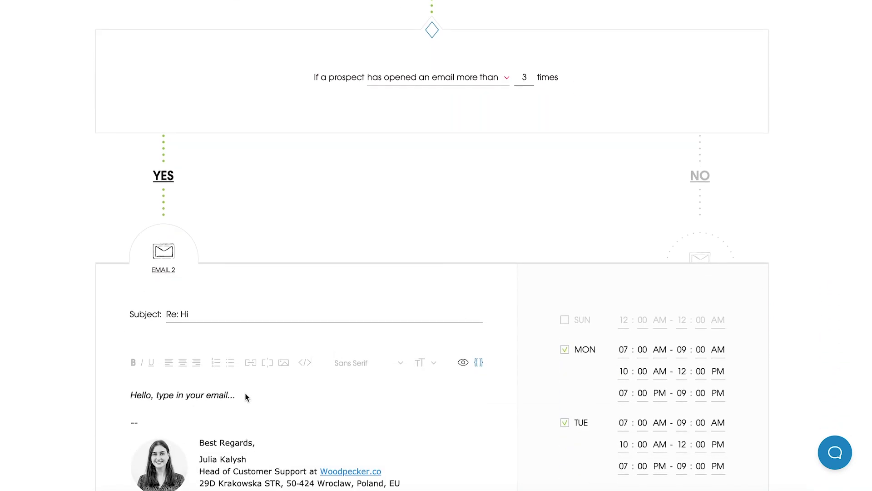
pyautogui.click(245, 393)
pyautogui.write('Fo')
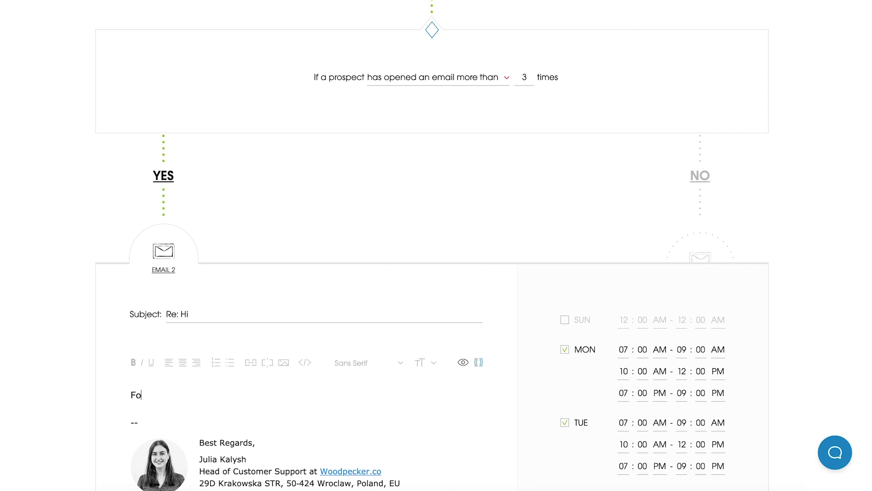
pyautogui.write('llow-up 1 ')
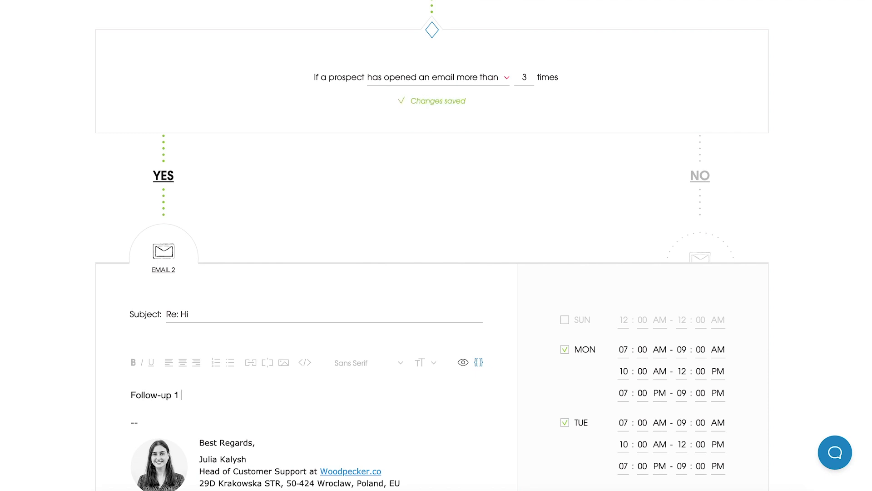
pyautogui.write('YES PATH')
# - Add Email 3 to the YES branch with the body 'Follow-up 2 YES PATH'
pyautogui.scroll(-4, 436, 246)
pyautogui.scroll(-8, 175, 347)
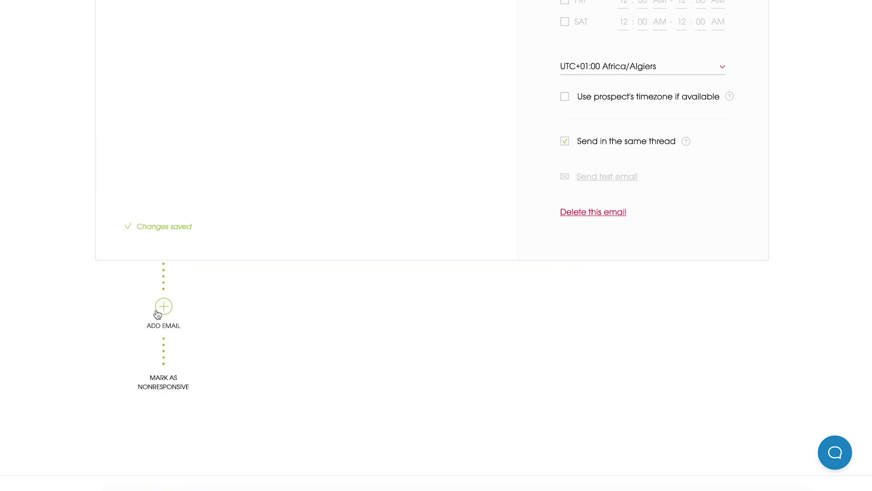
pyautogui.click(157, 313)
pyautogui.click(161, 283)
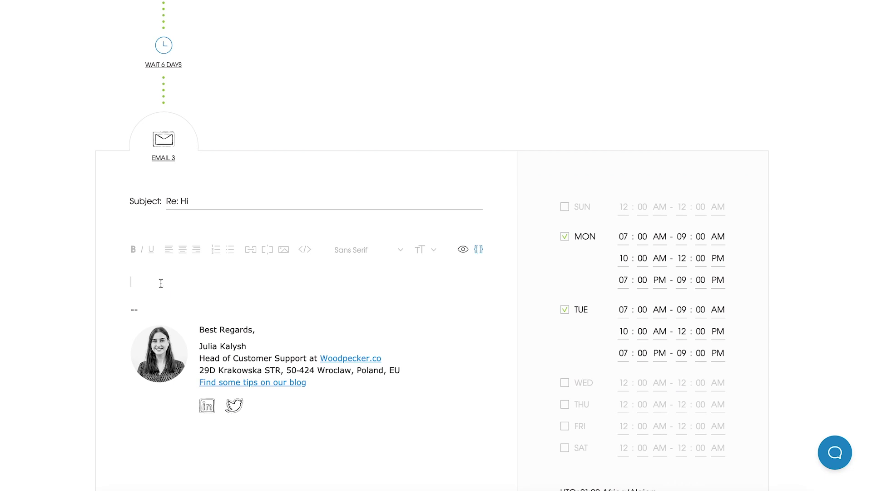
pyautogui.write('Follow-up 2 YES PATH')
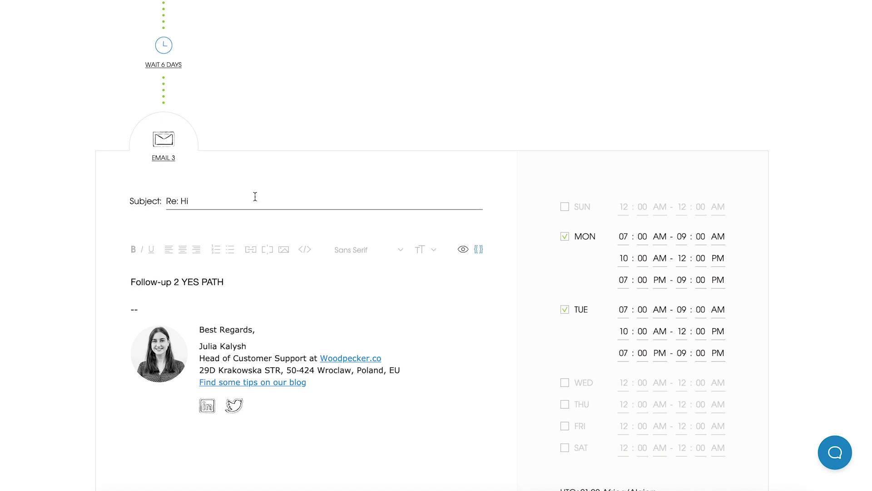
# - Go back up to the condition and switch to the NO branch
pyautogui.scroll(4, 293, 221)
pyautogui.scroll(12, 292, 221)
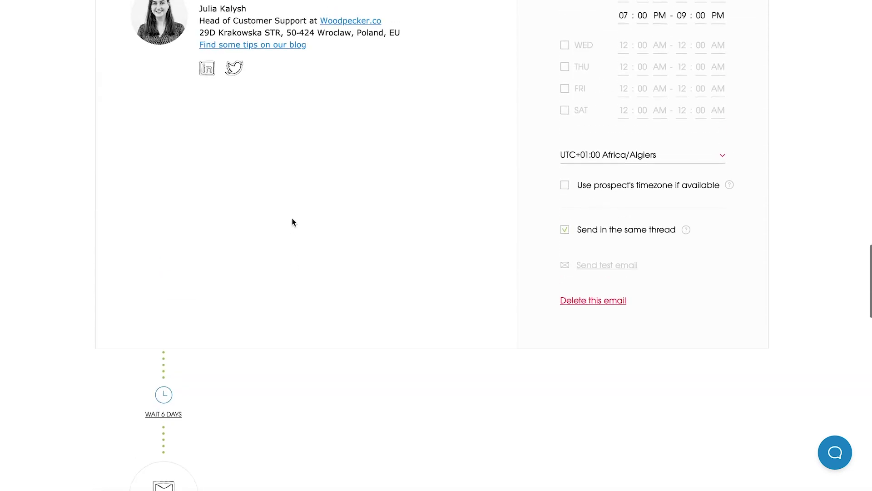
pyautogui.scroll(2, 292, 218)
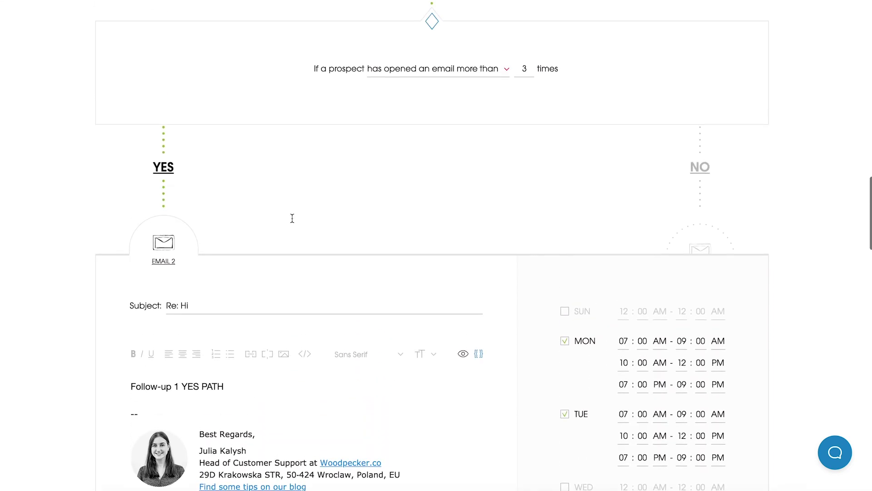
pyautogui.click(700, 167)
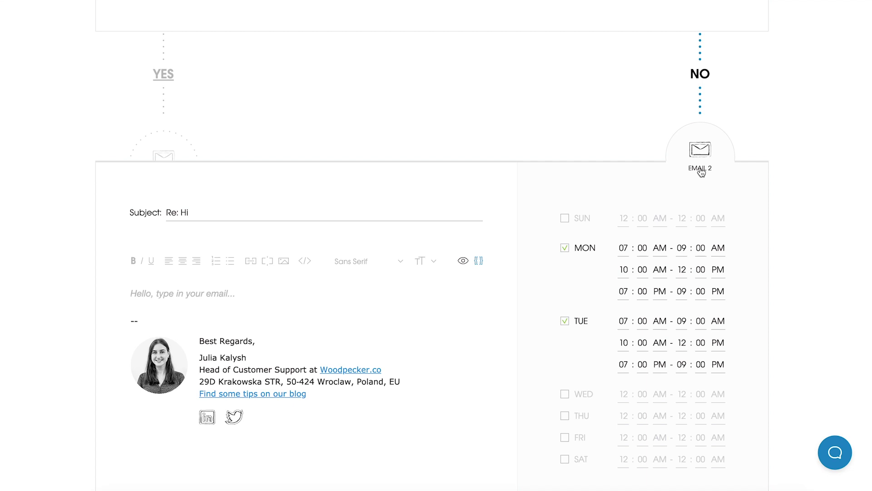
# - Write 'Follow-up 1 NO PATH' as the NO branch's Email 2 body
pyautogui.click(222, 295)
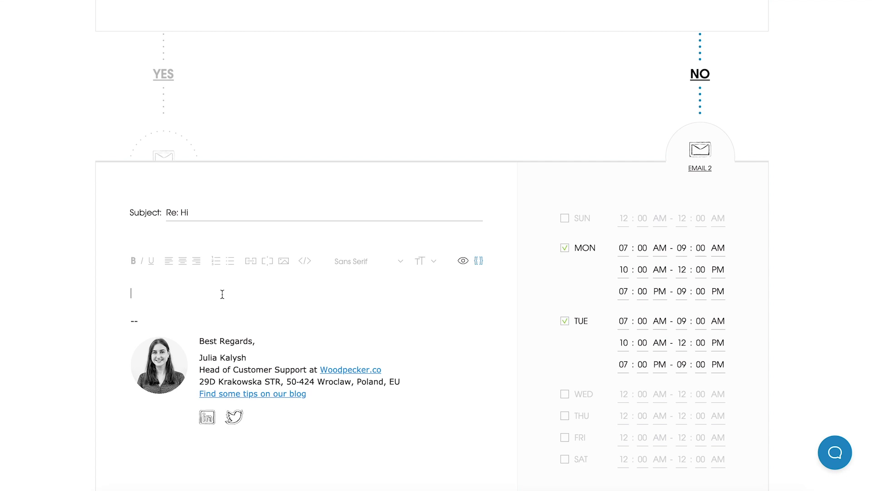
pyautogui.write('Follow-up 1 NO PATH')
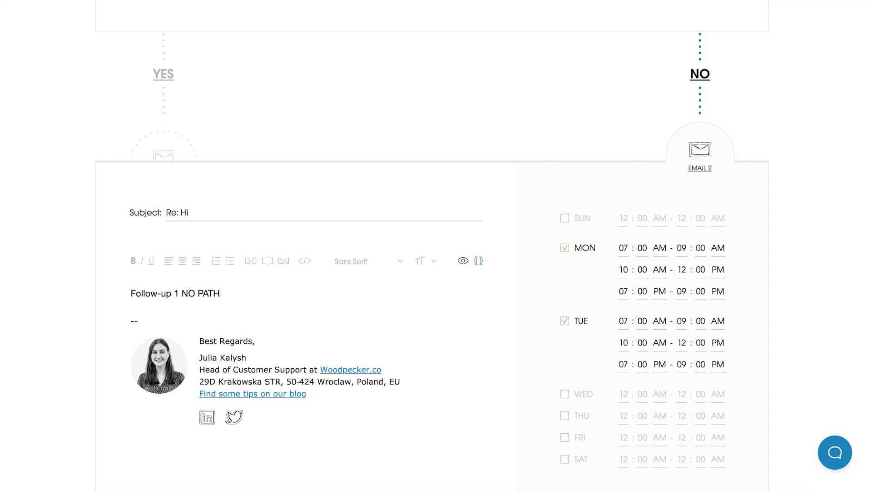
pyautogui.scroll(-10, 436, 245)
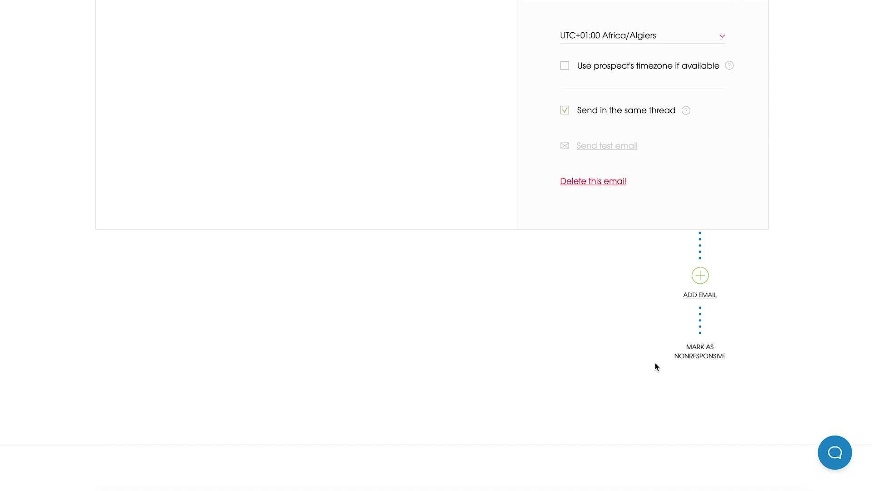
pyautogui.scroll(7, 428, 255)
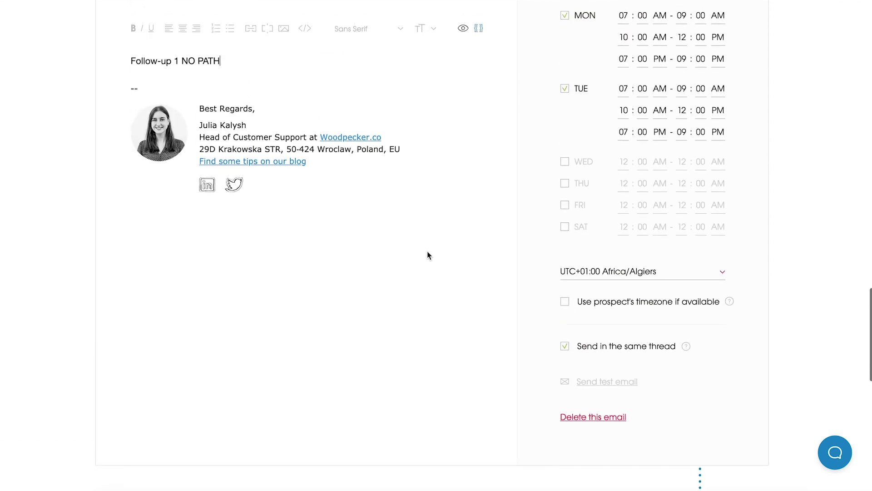
pyautogui.scroll(6, 427, 255)
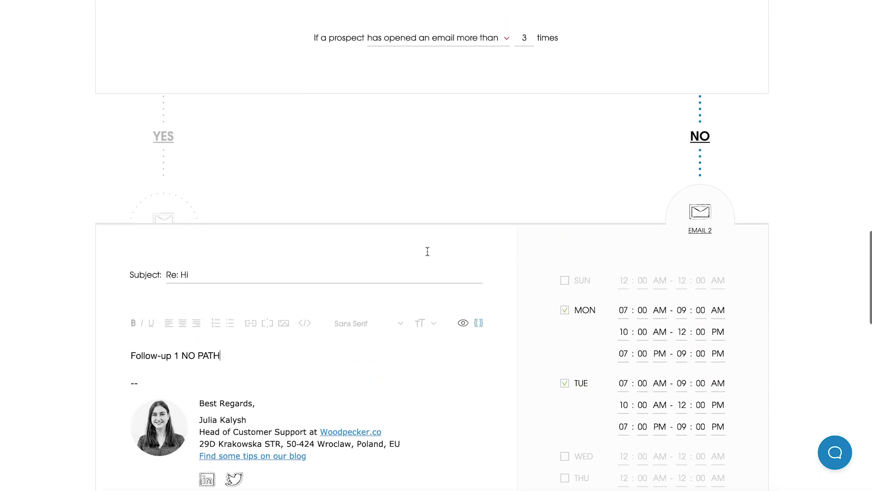
pyautogui.scroll(1, 428, 254)
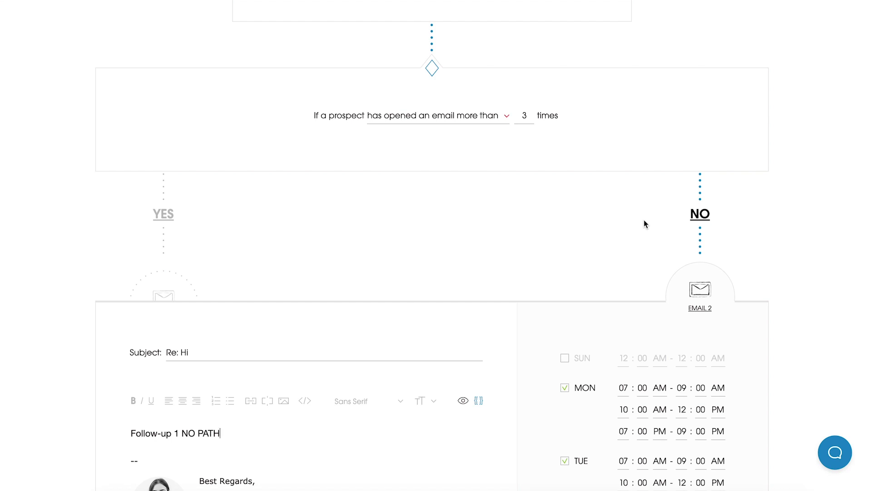
# - Choose to add prospects to the campaign from the saved database
pyautogui.scroll(-10, 644, 221)
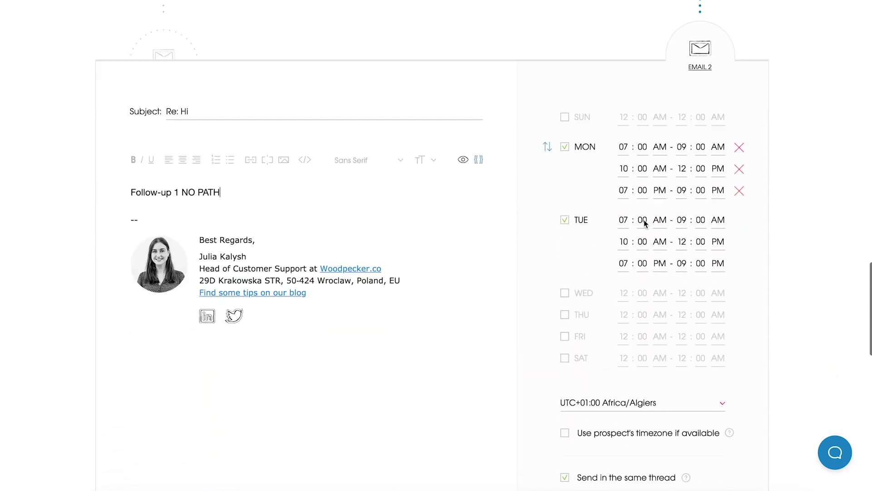
pyautogui.scroll(-4, 645, 224)
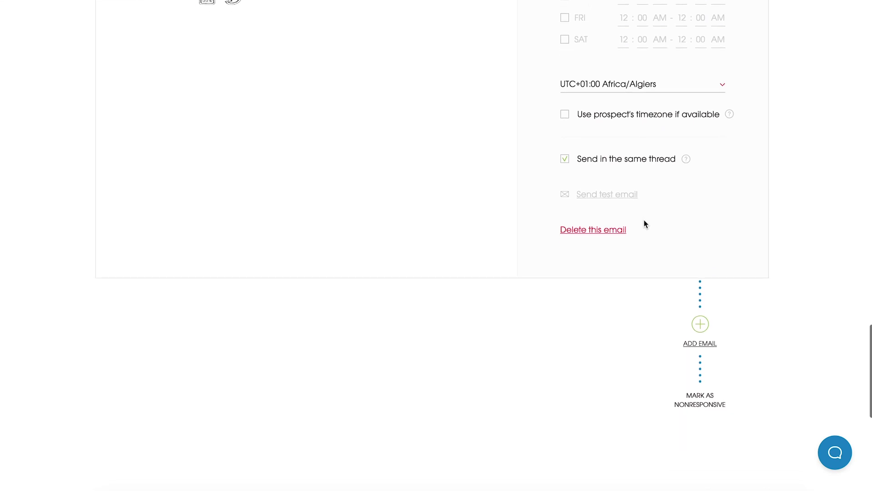
pyautogui.scroll(-4, 644, 220)
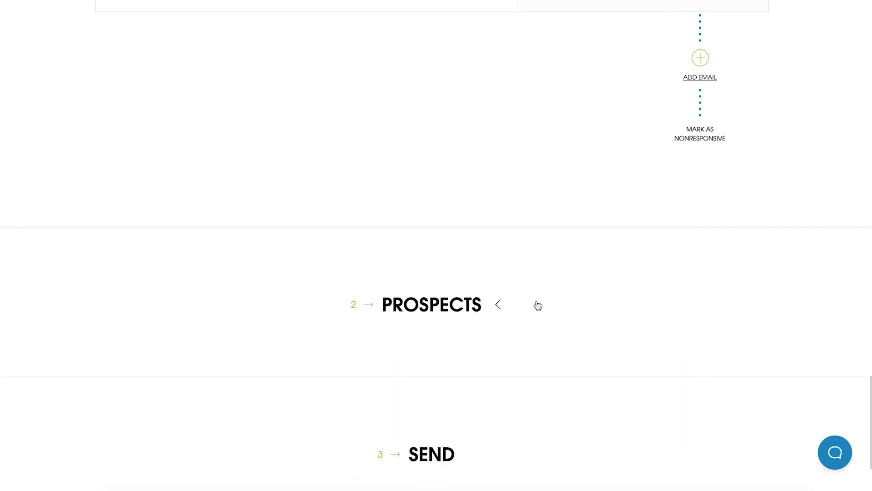
pyautogui.scroll(-5, 537, 303)
pyautogui.click(739, 157)
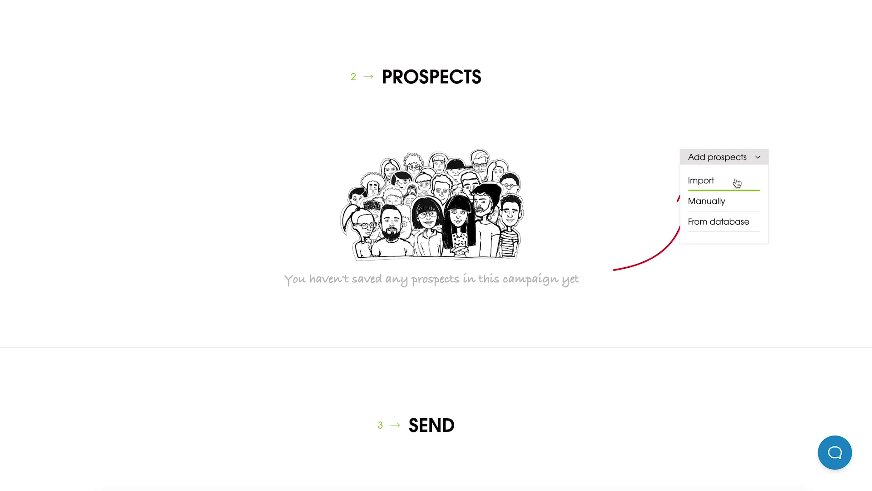
pyautogui.click(758, 229)
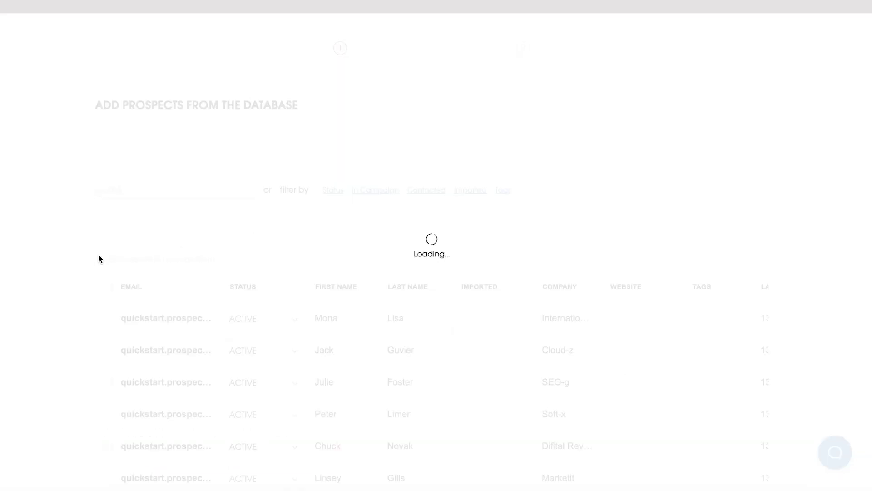
# - Select the first three prospects and add them, including already contacted ones
pyautogui.scroll(-2, 56, 342)
pyautogui.click(108, 252)
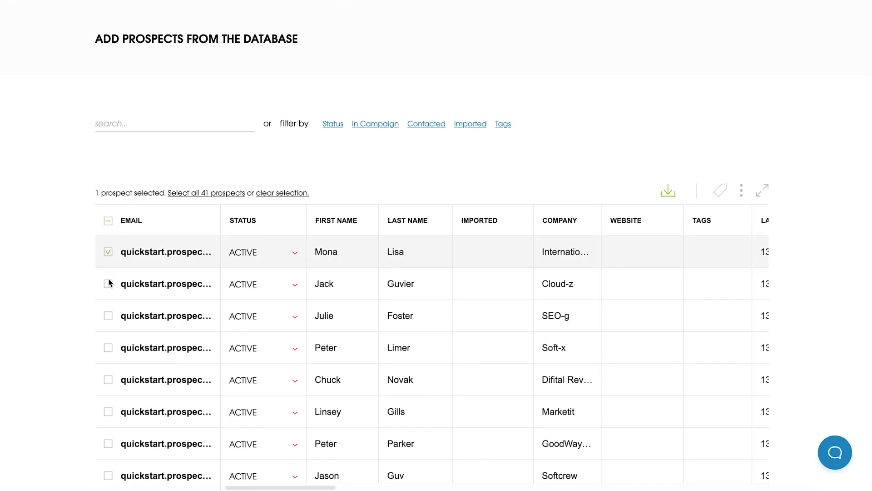
pyautogui.click(108, 284)
pyautogui.click(109, 316)
pyautogui.scroll(-8, 67, 337)
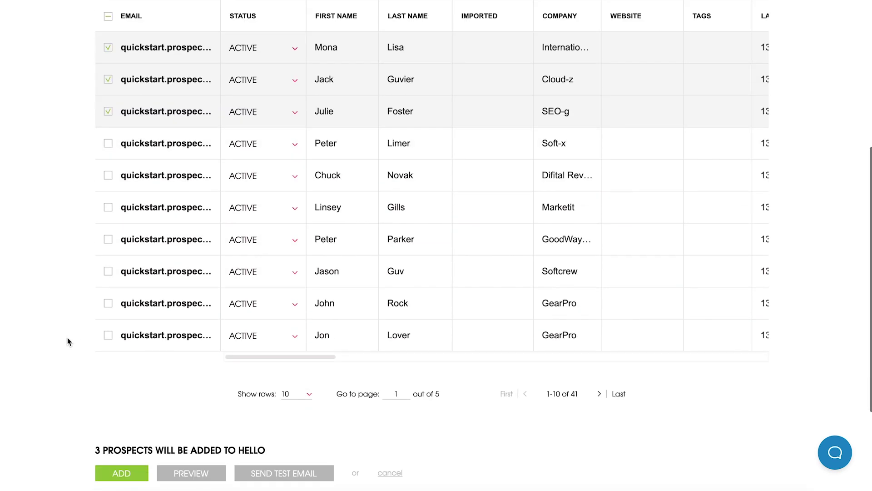
pyautogui.click(119, 392)
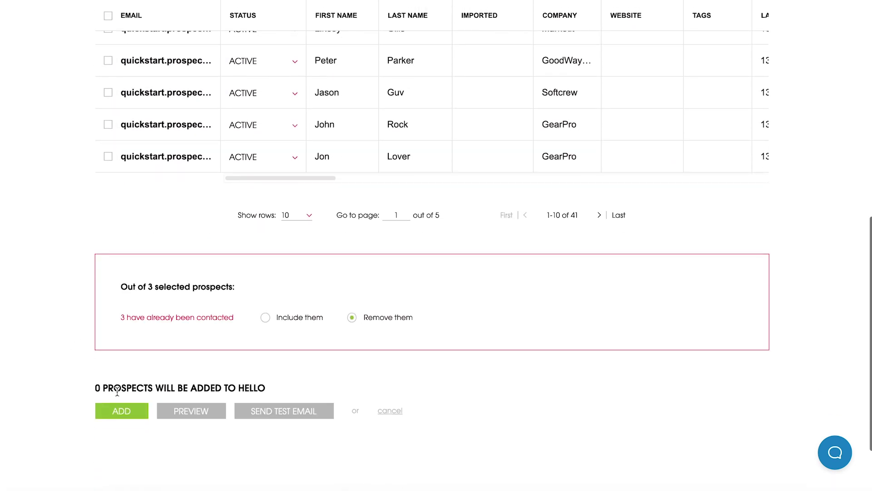
pyautogui.click(265, 319)
pyautogui.click(135, 412)
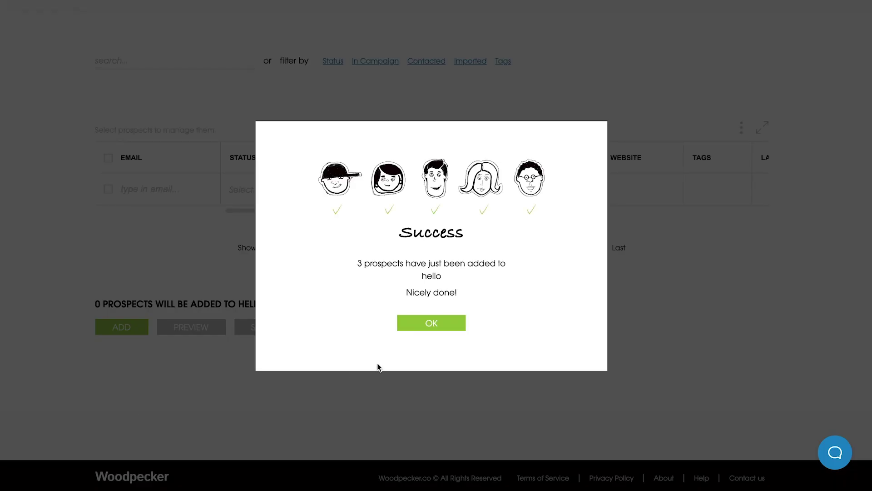
pyautogui.click(410, 322)
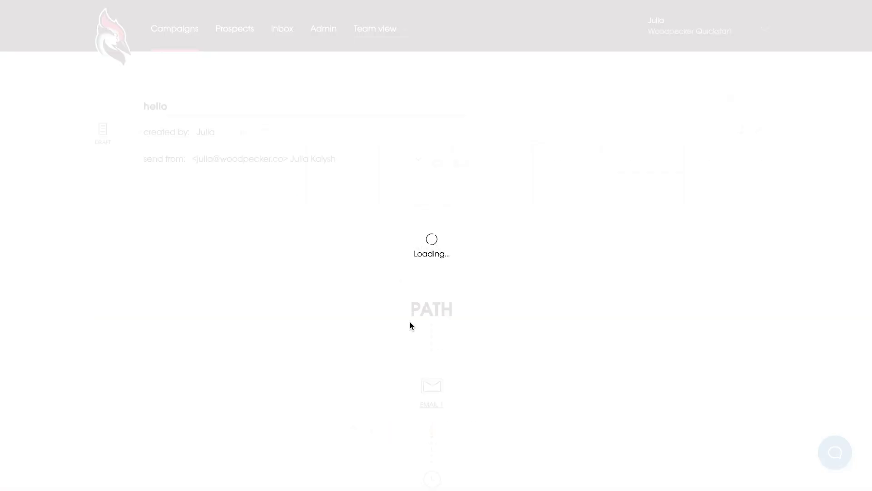
pyautogui.scroll(-10, 410, 321)
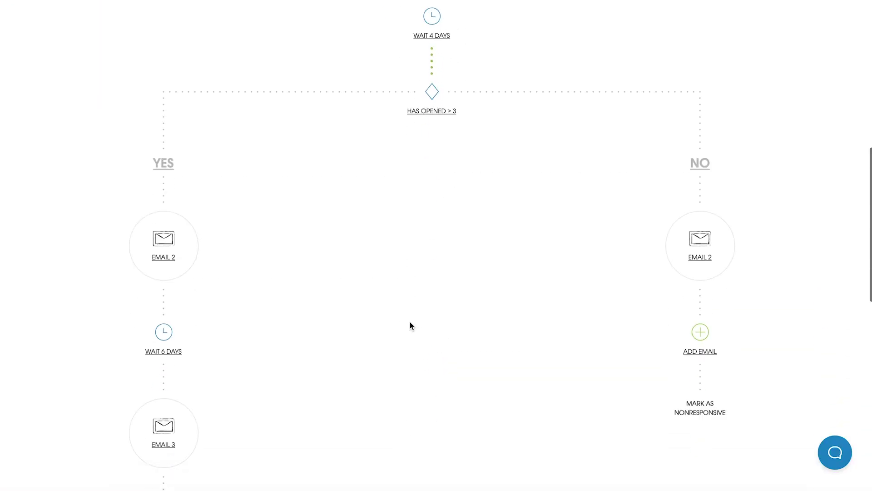
pyautogui.scroll(-13, 410, 321)
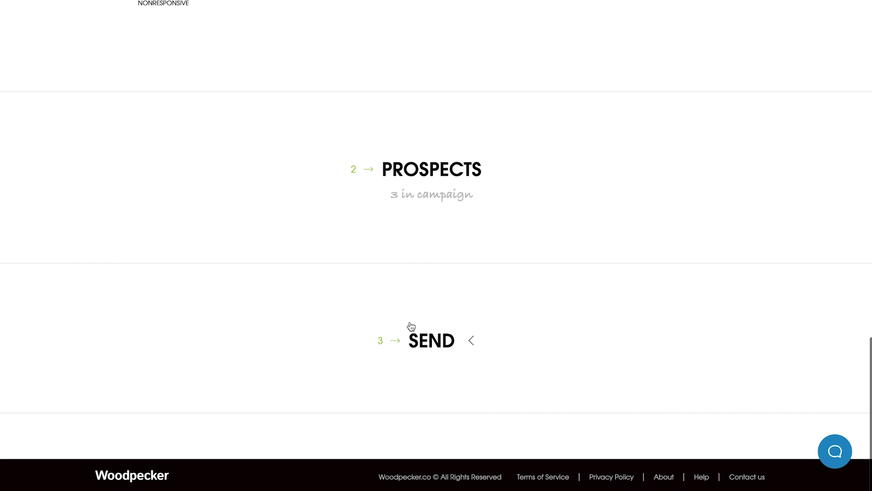
# - Expand the Send step and open the campaign email preview
pyautogui.click(411, 326)
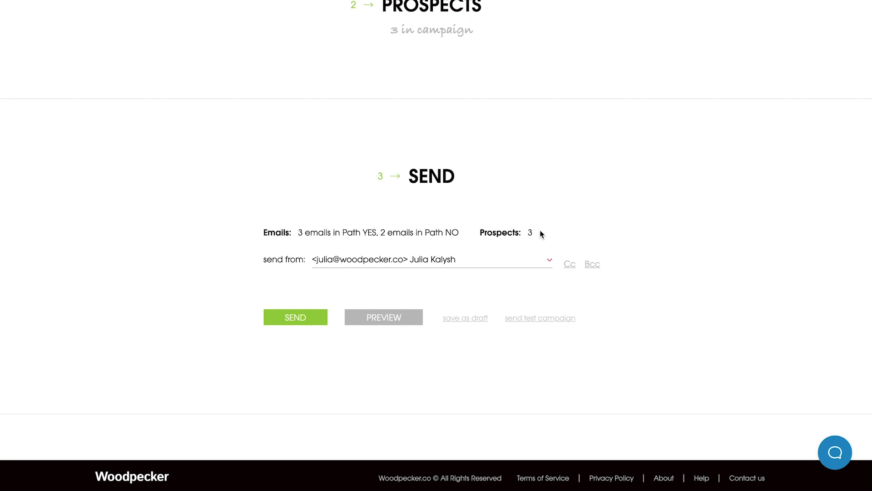
pyautogui.click(384, 318)
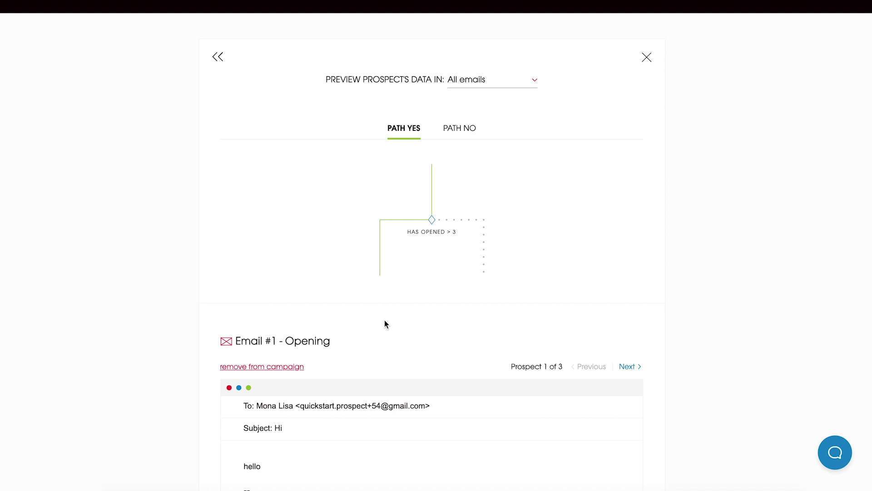
pyautogui.scroll(-6, 384, 321)
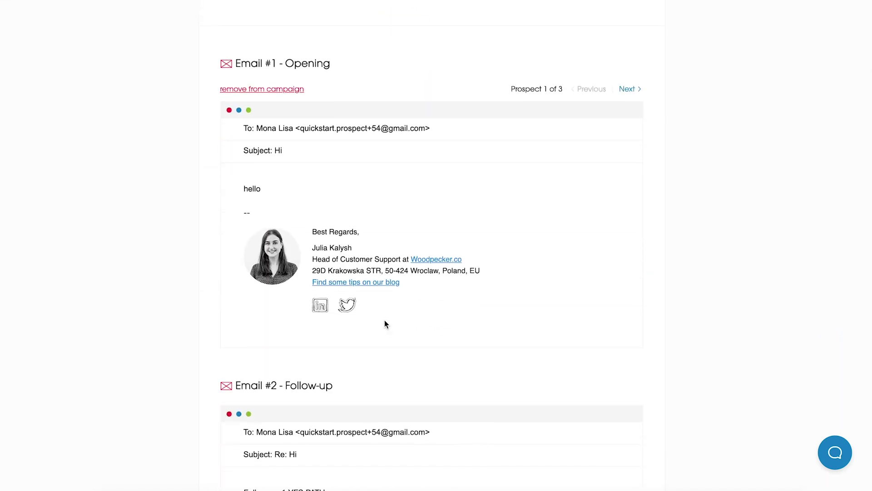
pyautogui.scroll(-4, 384, 320)
pyautogui.scroll(-10, 385, 320)
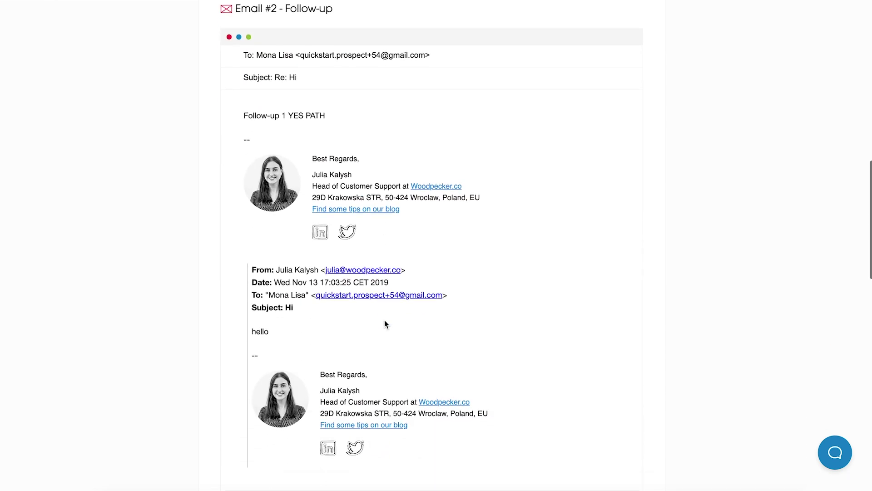
pyautogui.scroll(5, 384, 320)
pyautogui.scroll(14, 384, 320)
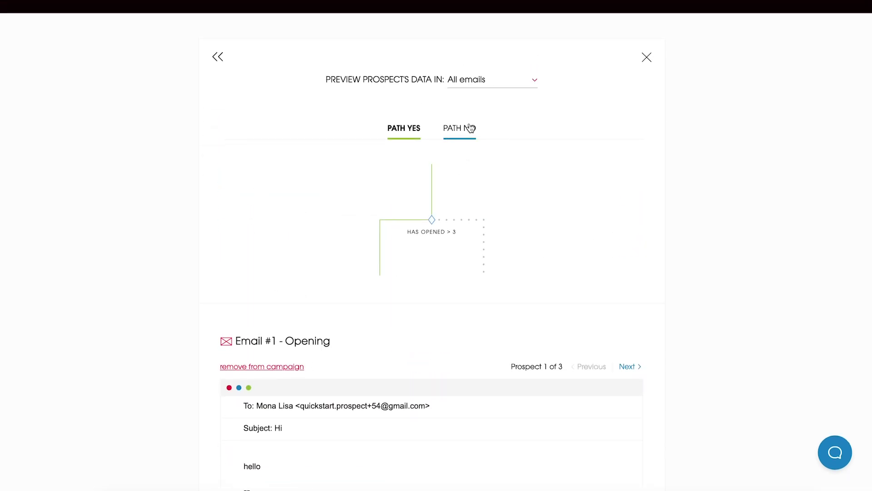
pyautogui.click(469, 128)
pyautogui.scroll(-2, 426, 358)
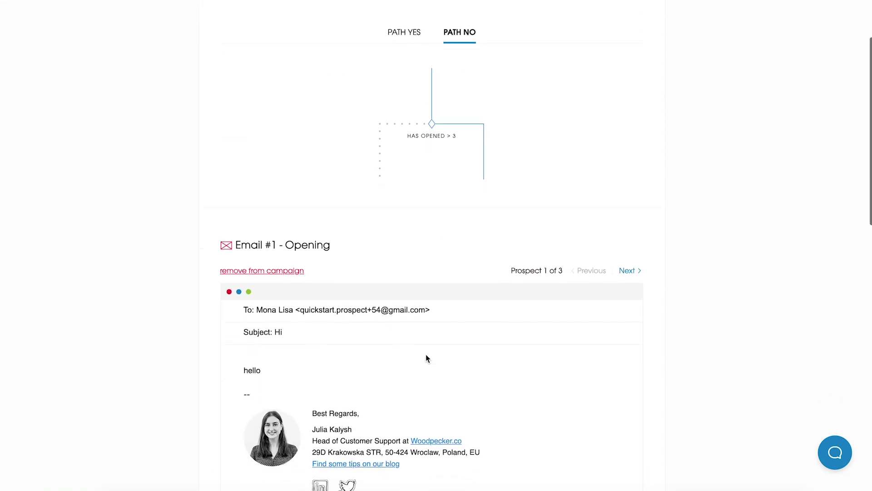
pyautogui.scroll(-5, 426, 356)
pyautogui.scroll(7, 426, 356)
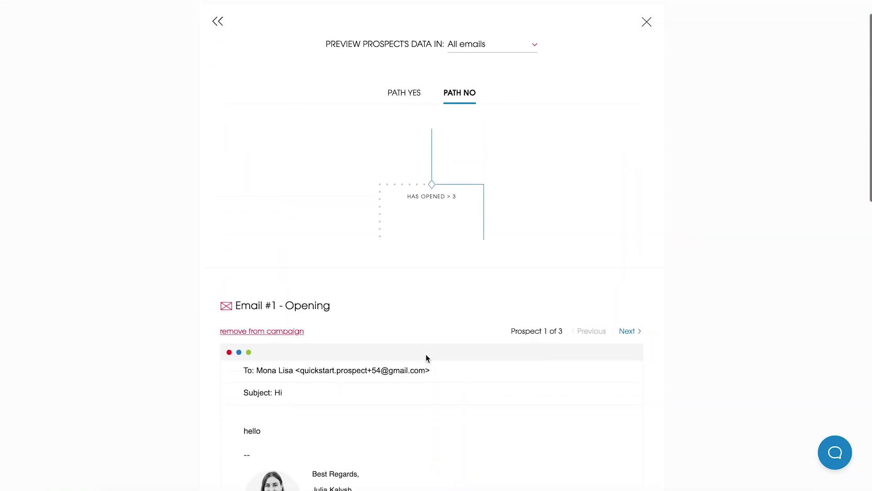
pyautogui.scroll(1, 426, 358)
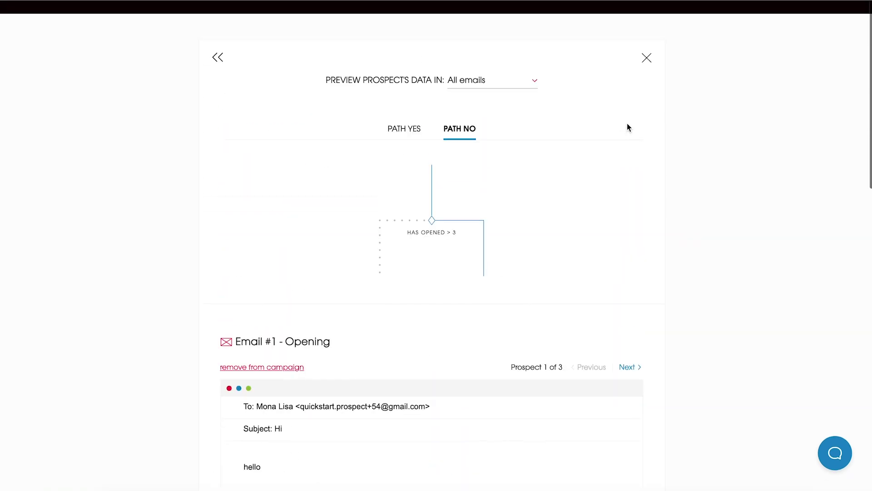
pyautogui.click(647, 58)
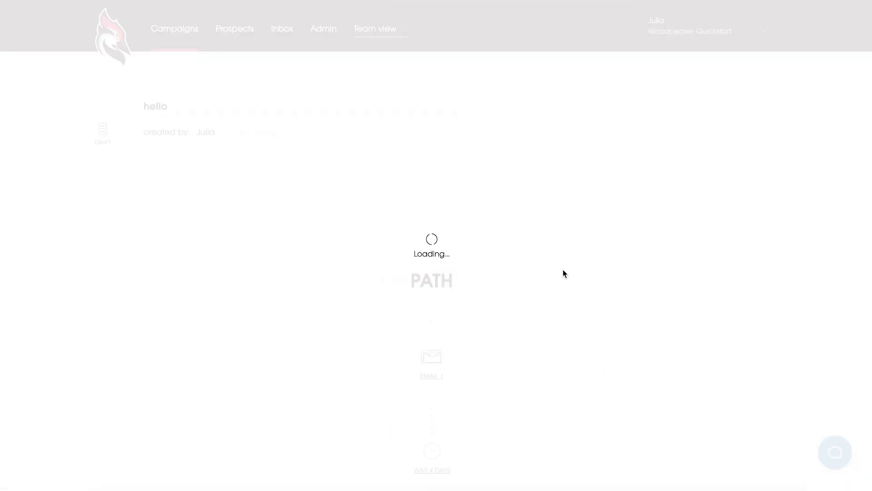
# - Launch the hello campaign from its SEND step, confirm success, and return to the Campaigns list
pyautogui.scroll(-15, 553, 320)
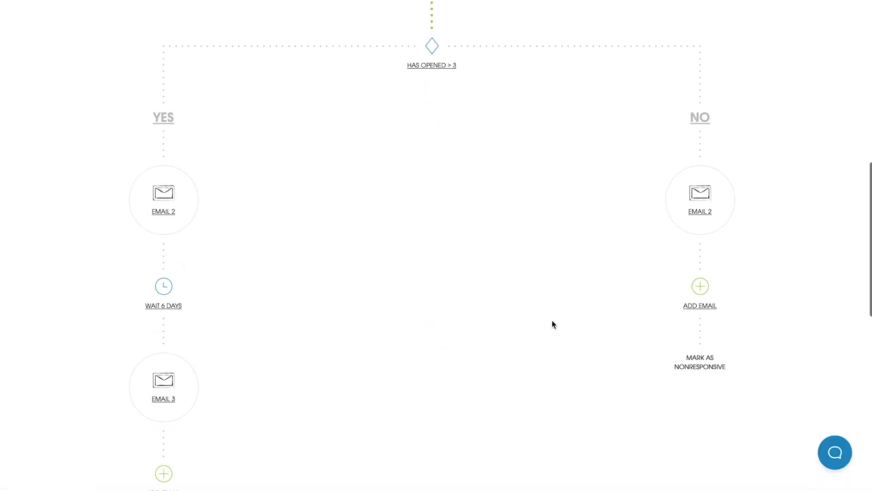
pyautogui.scroll(-8, 551, 321)
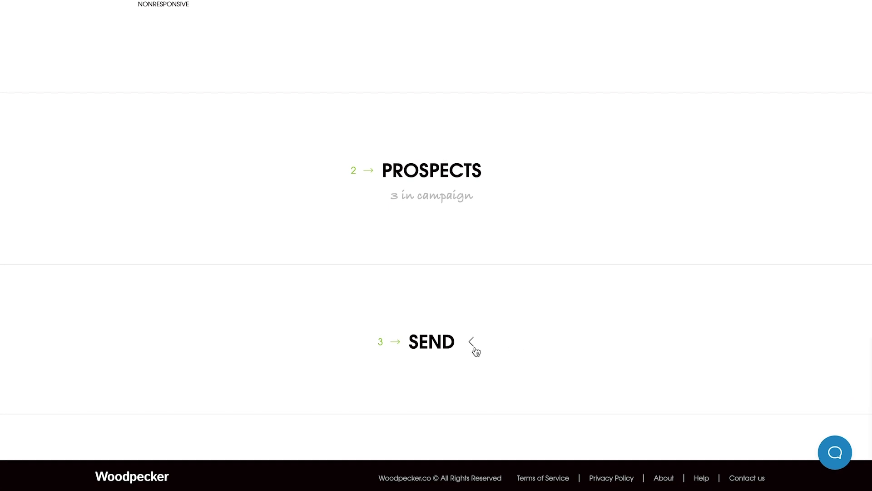
pyautogui.click(471, 343)
pyautogui.click(302, 321)
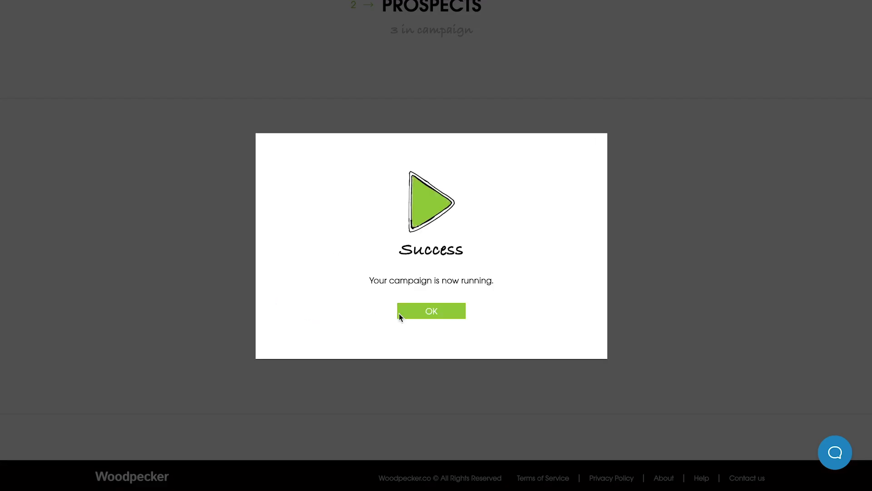
pyautogui.click(419, 312)
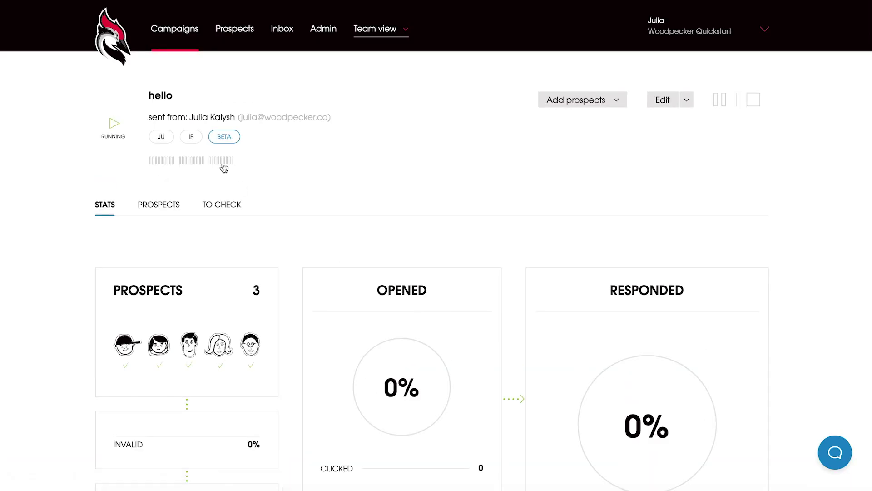
pyautogui.click(182, 32)
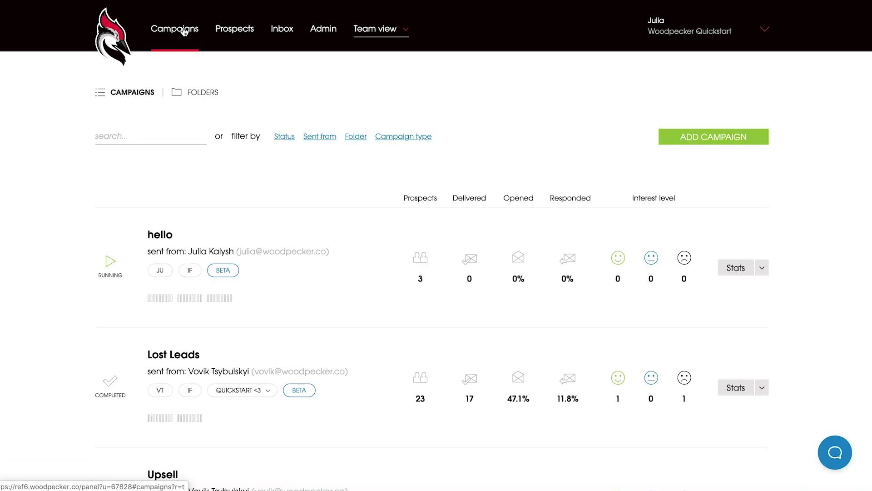
# - Open the Lost Leads campaign's stats and scroll down to the path table
pyautogui.click(165, 355)
pyautogui.scroll(-6, 166, 359)
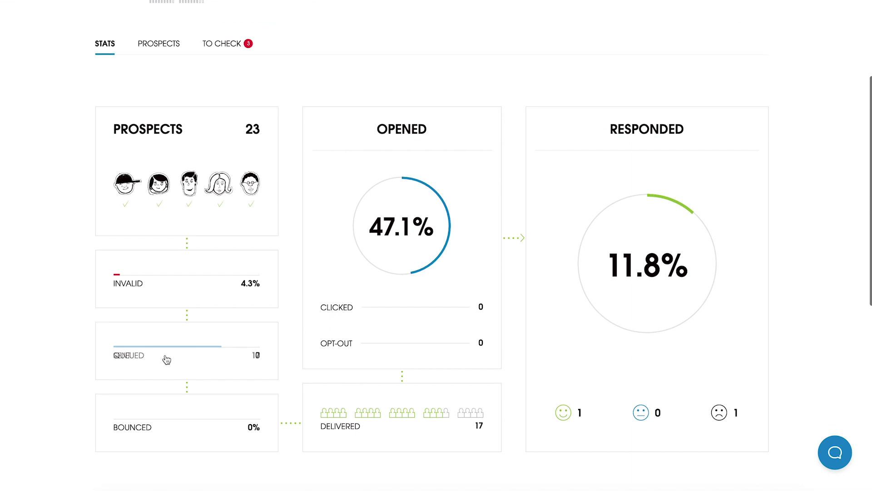
pyautogui.scroll(-5, 166, 359)
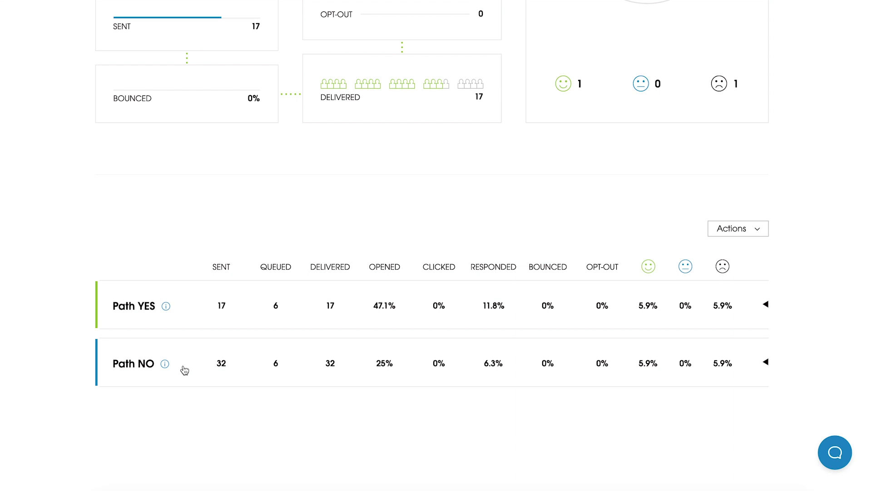
# - Expand Path YES and Path NO to show their per-email figures
pyautogui.click(193, 312)
pyautogui.scroll(-3, 193, 311)
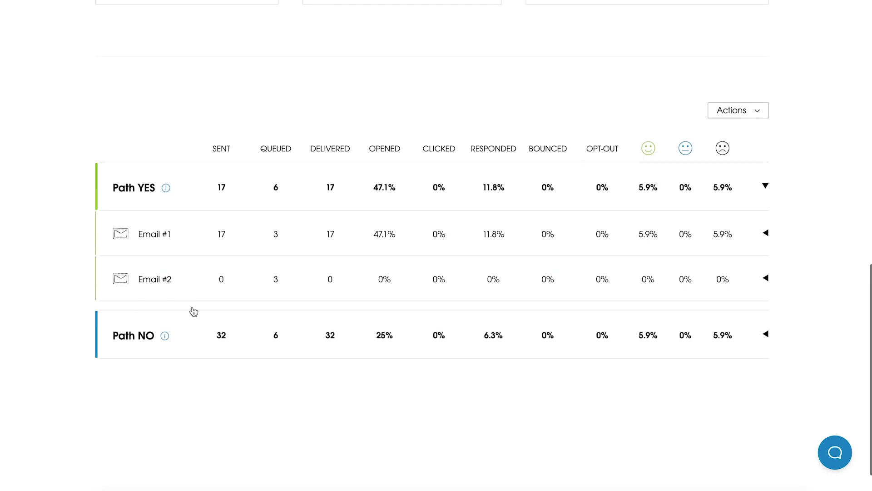
pyautogui.click(194, 335)
pyautogui.scroll(-1, 192, 335)
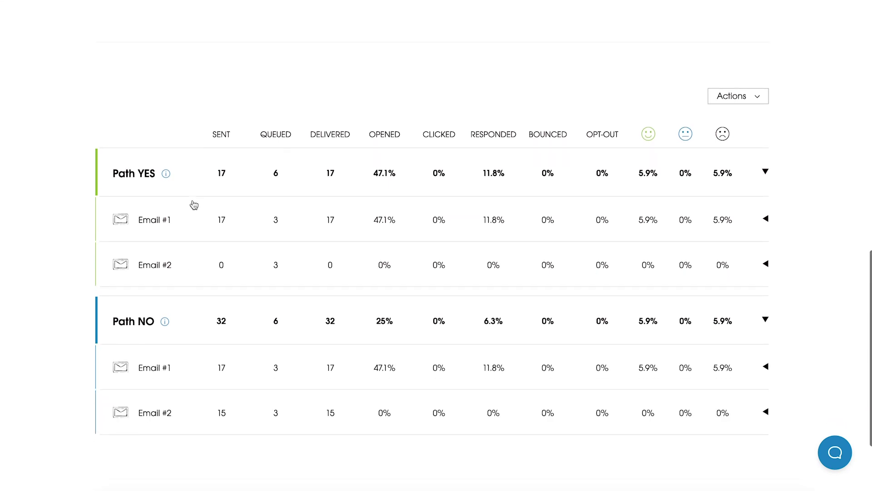